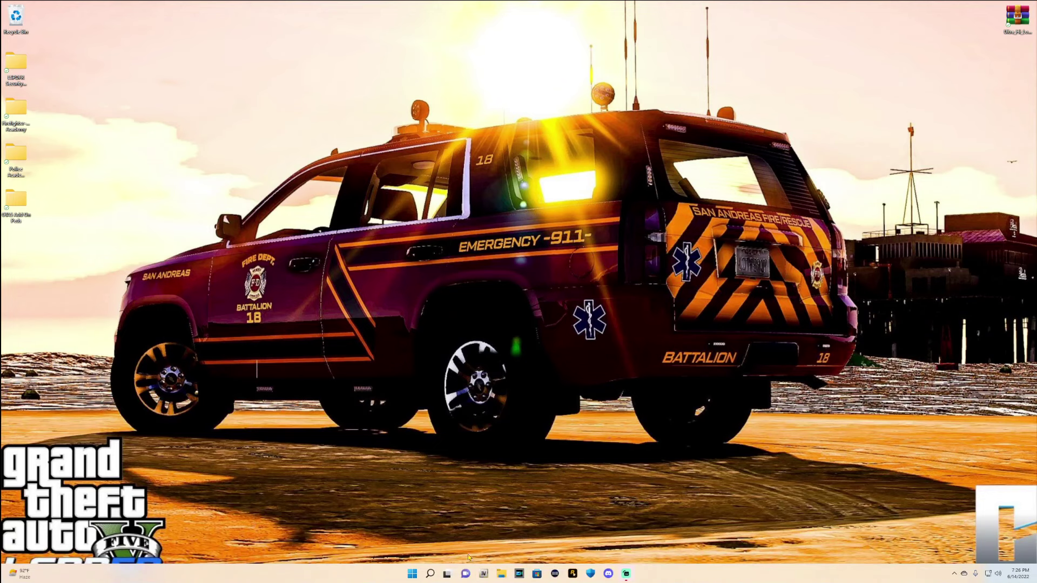
Open the Steam Grand Theft Auto V folder and the Epic Games GTAV folder side by side, then minimize the Epic one.
right_click(501, 573)
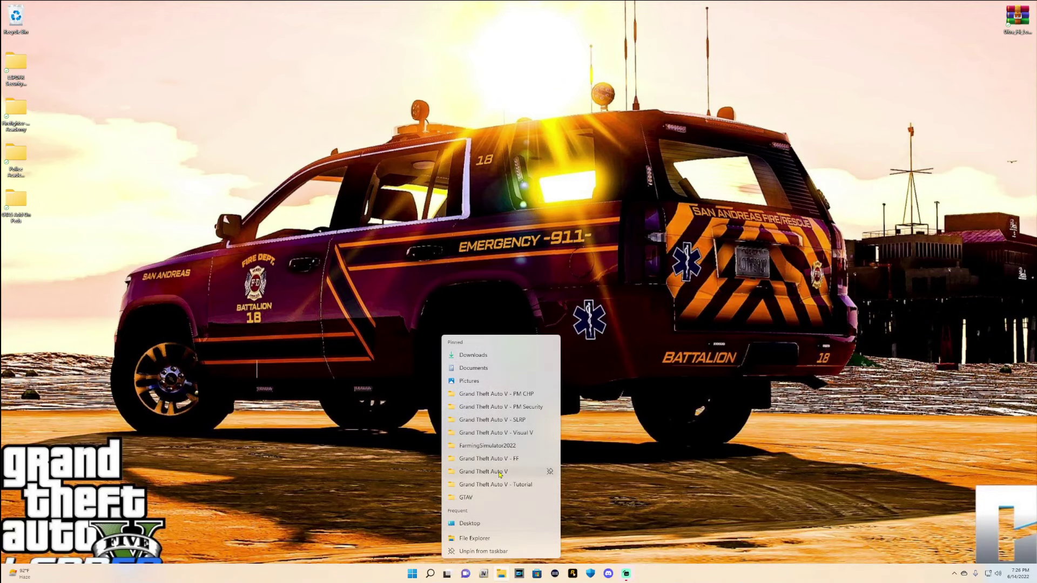
left_click(500, 472)
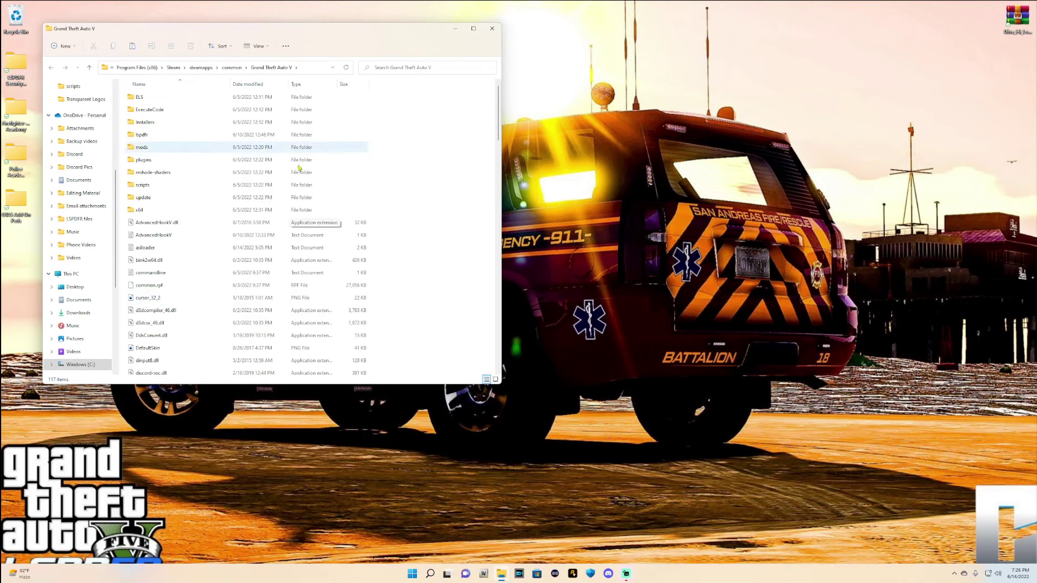
right_click(501, 574)
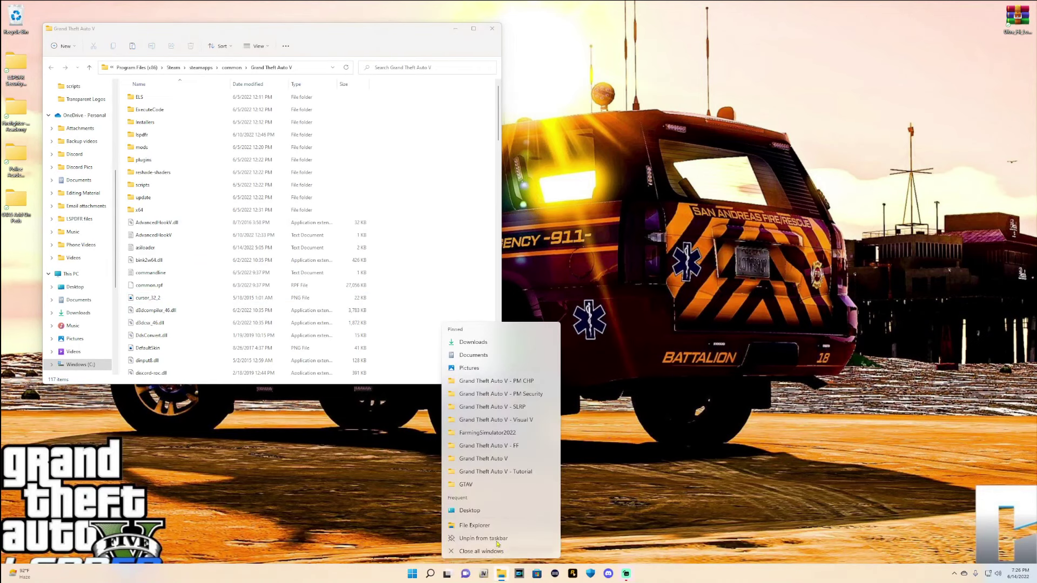
left_click(473, 484)
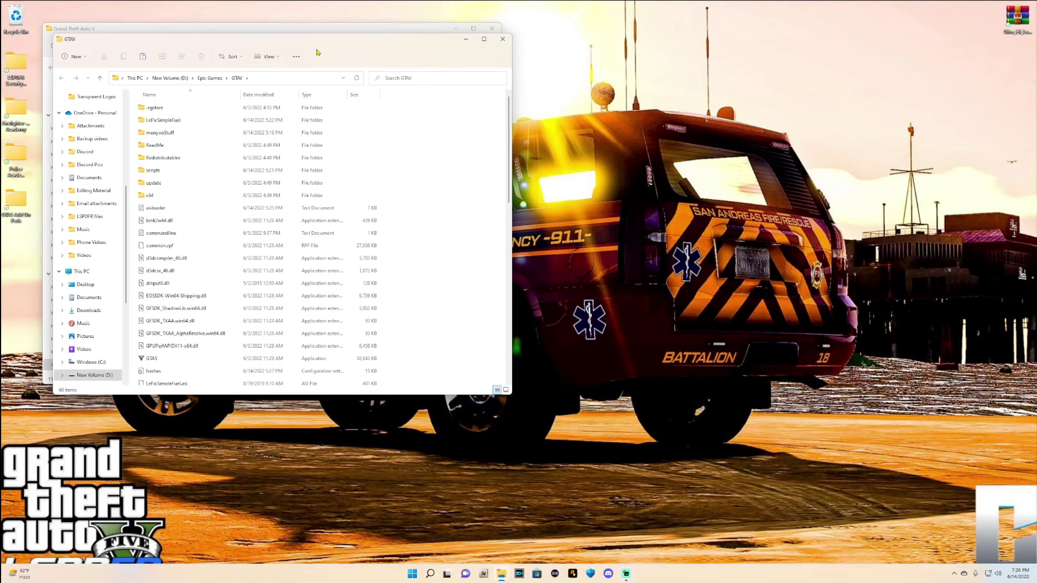
left_click_drag(410, 54, 859, 47)
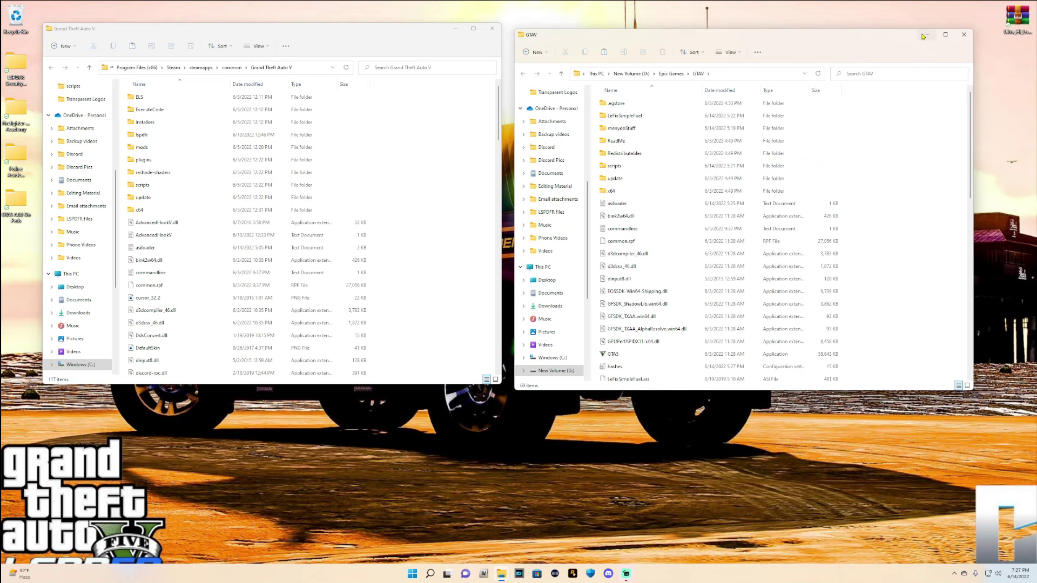
left_click_drag(358, 33, 355, 39)
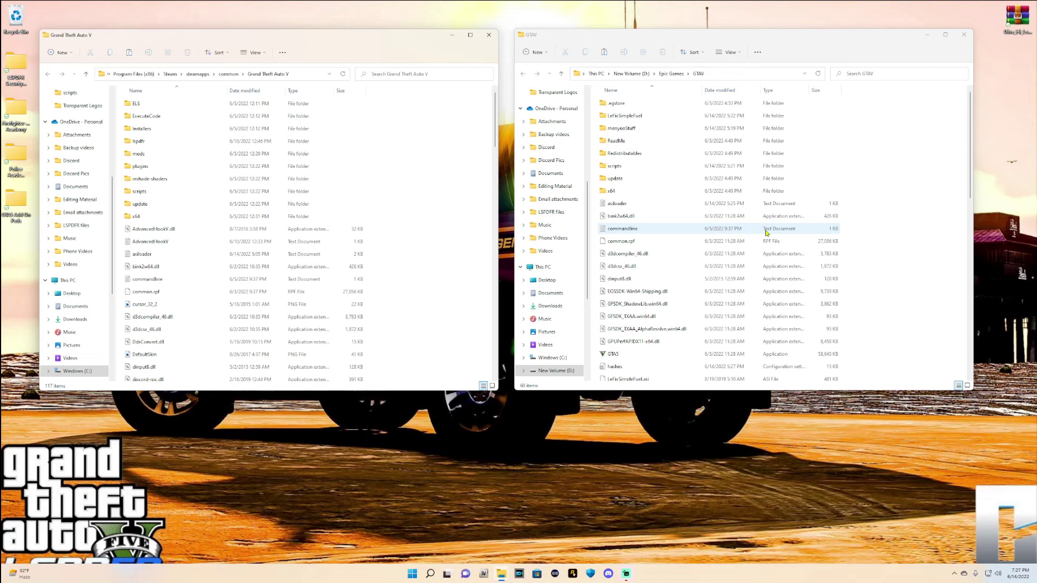
left_click(923, 36)
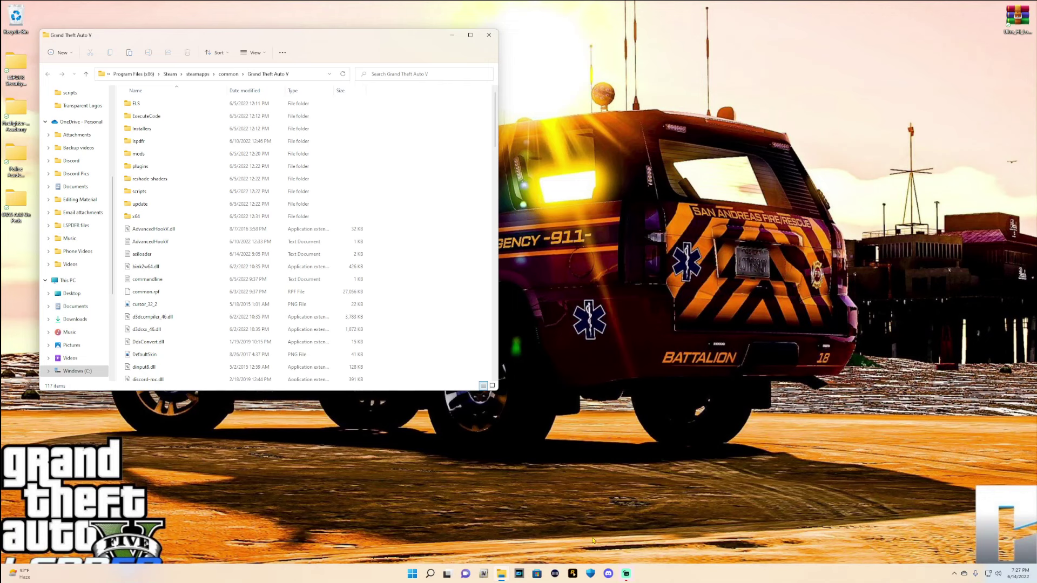
Examine the game version backup and revert options in the RAGE Plugin Hook game settings, then close the settings.
left_click(576, 572)
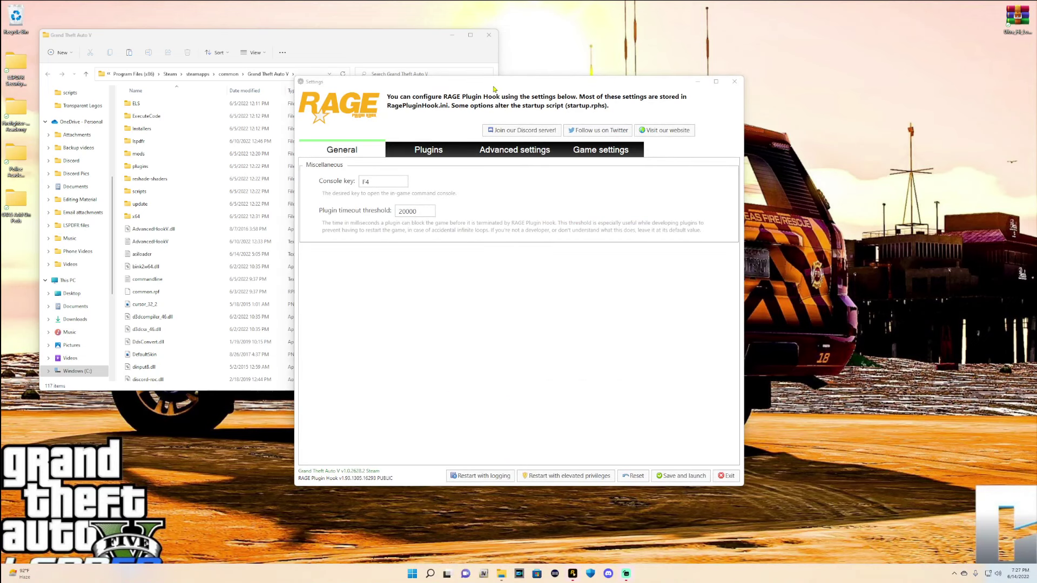
left_click(601, 158)
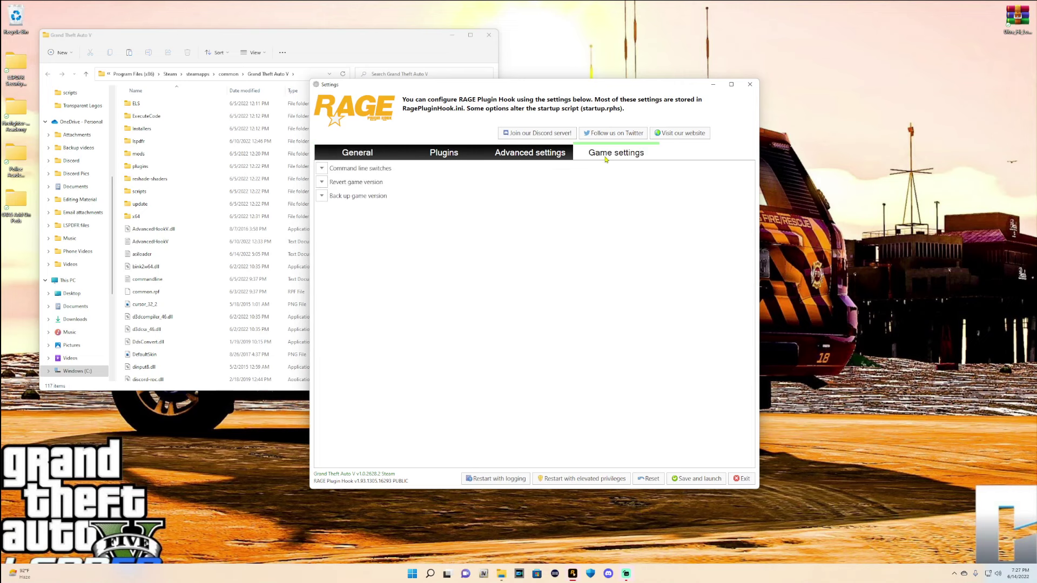
left_click(322, 196)
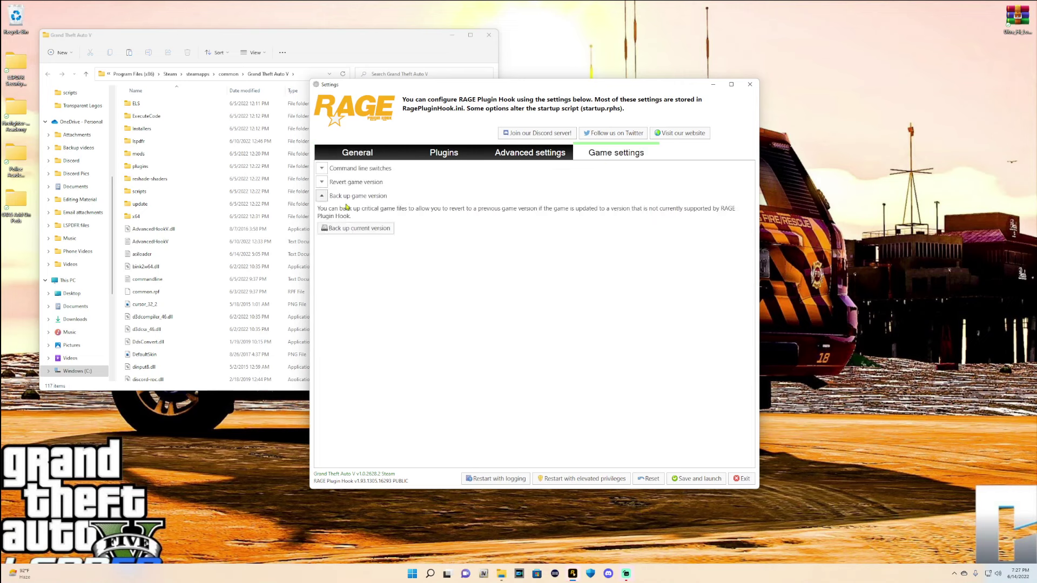
left_click(354, 229)
left_click(322, 196)
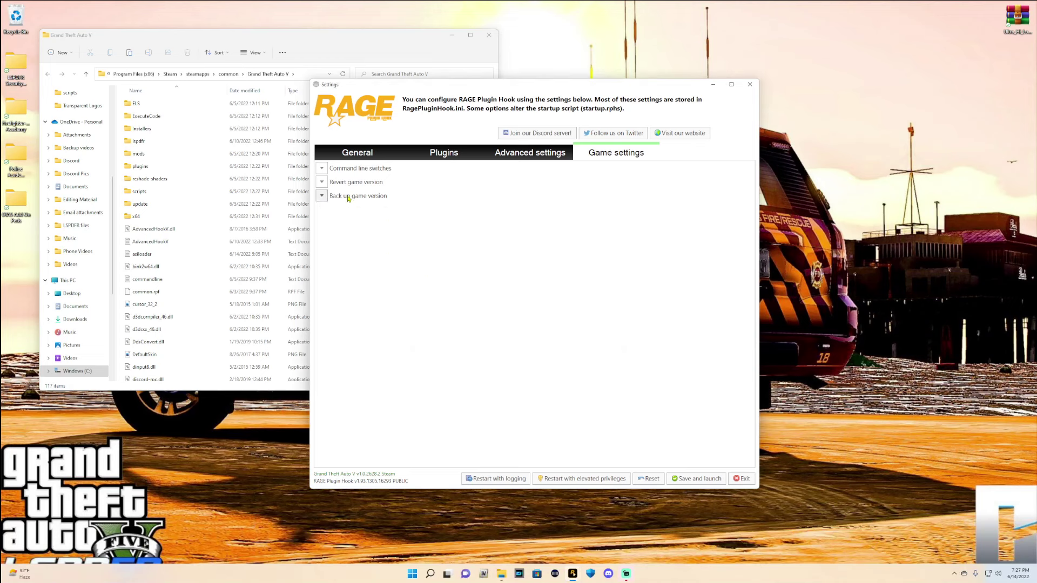
left_click(322, 183)
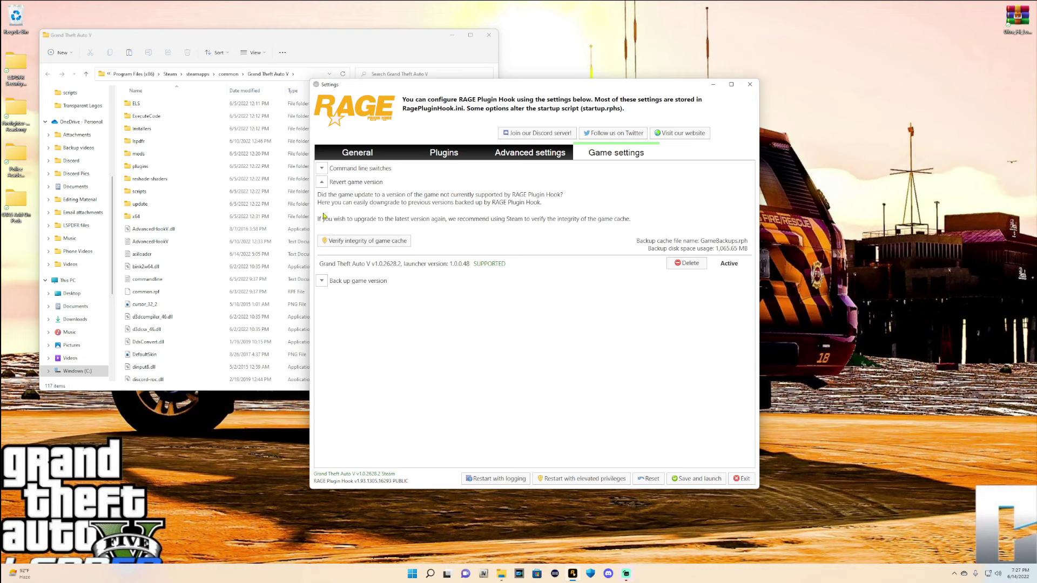
left_click(321, 182)
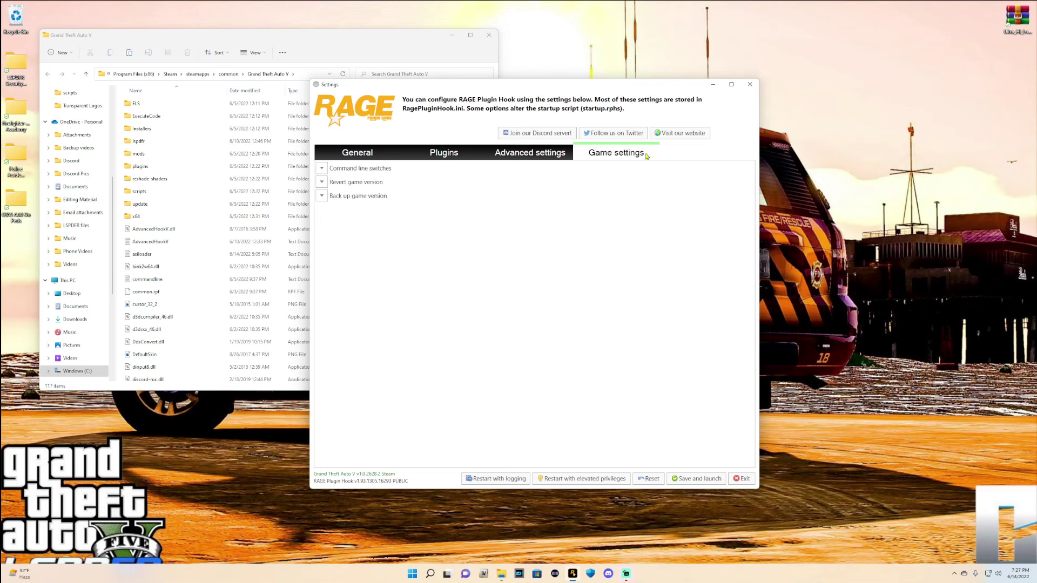
left_click(749, 84)
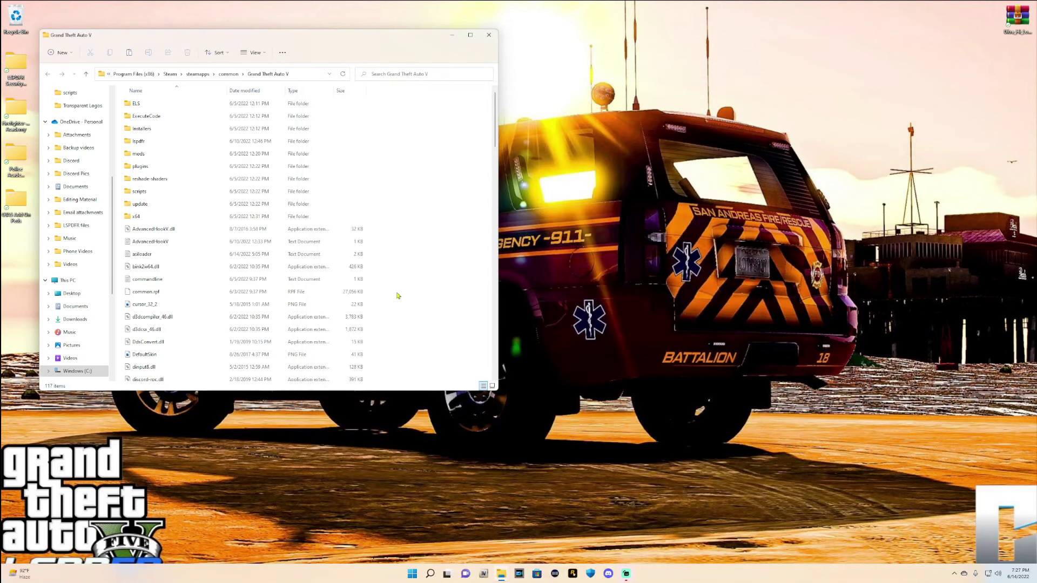
Look through the Steam game files and briefly view the Epic Games GTAV folder beside them.
scroll(416, 276, "down", 4)
scroll(415, 275, "down", 4)
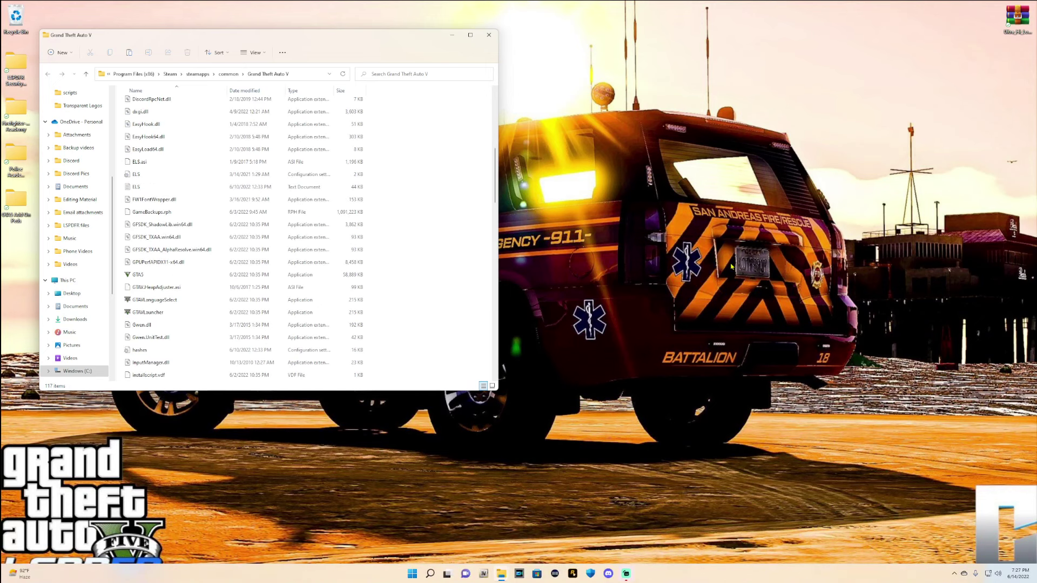
mouse_move(501, 578)
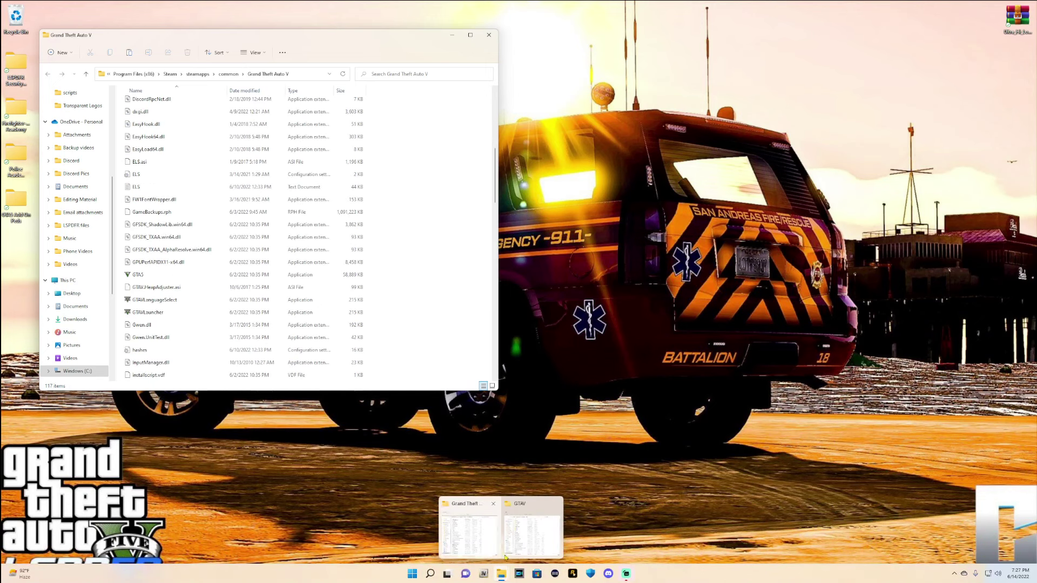
left_click(532, 516)
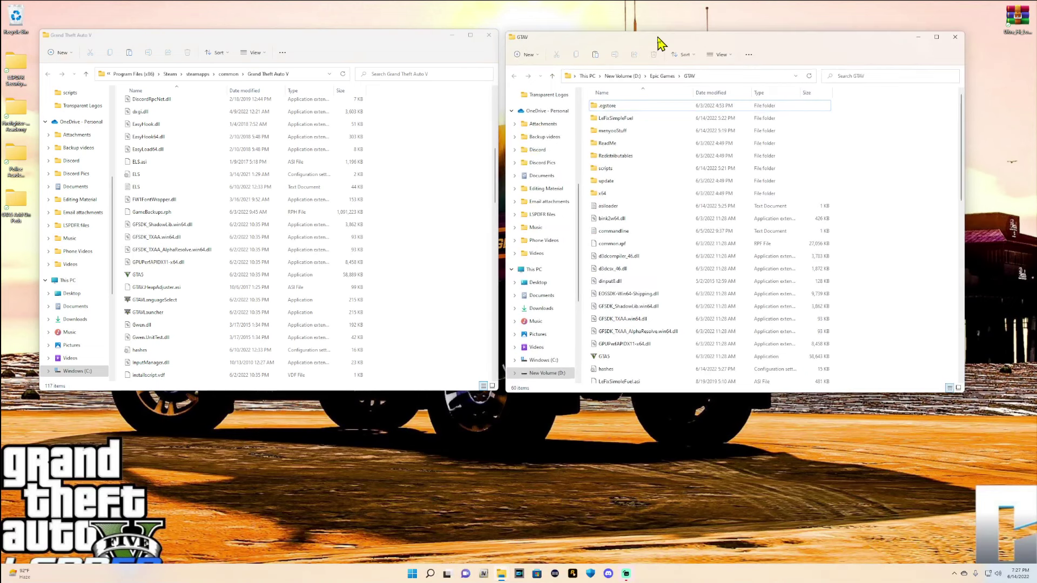
left_click(927, 34)
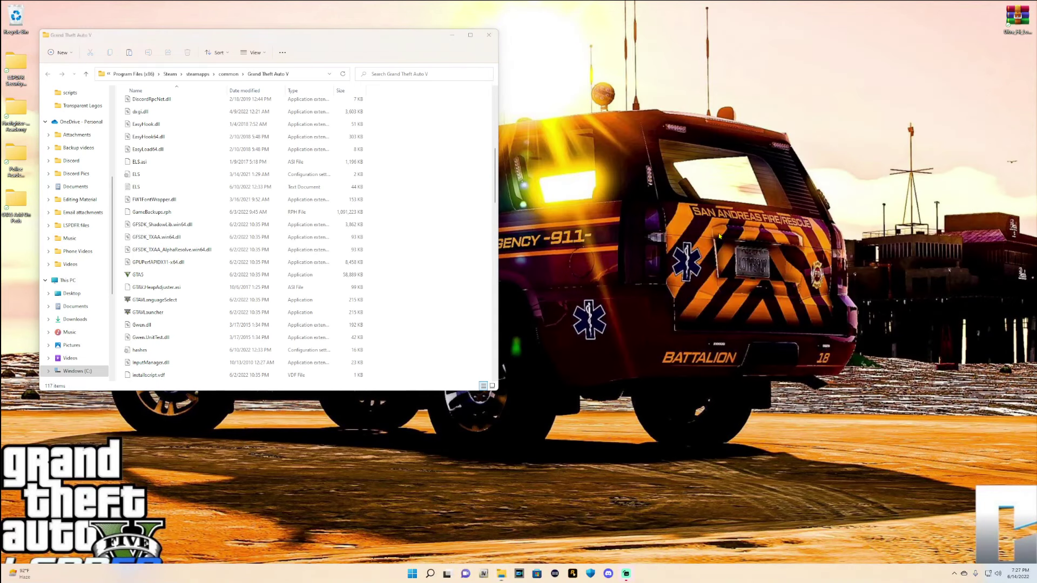
Create a desktop folder named "Backup Steam" and place it beside the archive file.
right_click(721, 234)
mouse_move(798, 331)
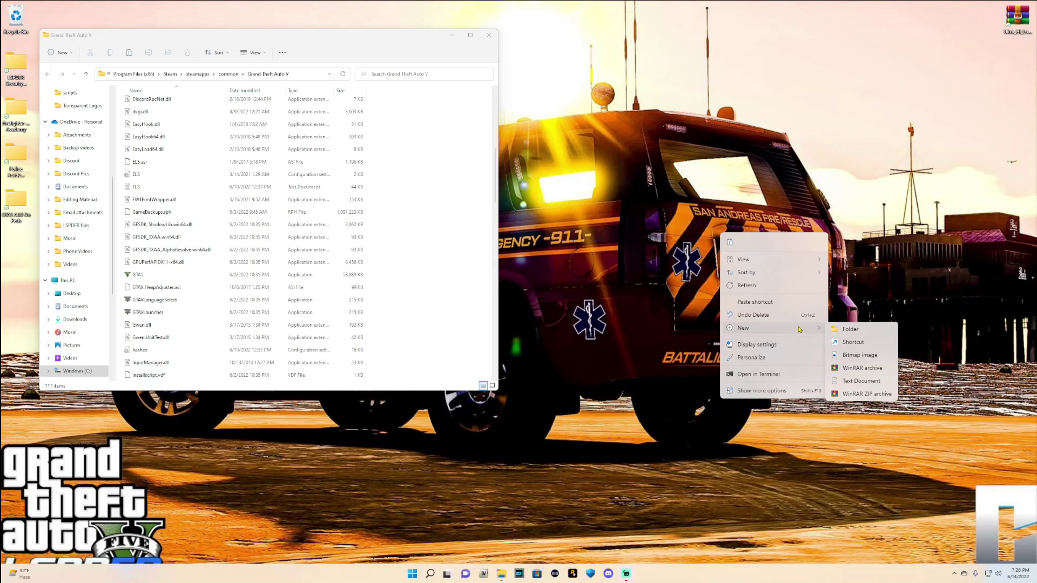
left_click(849, 331)
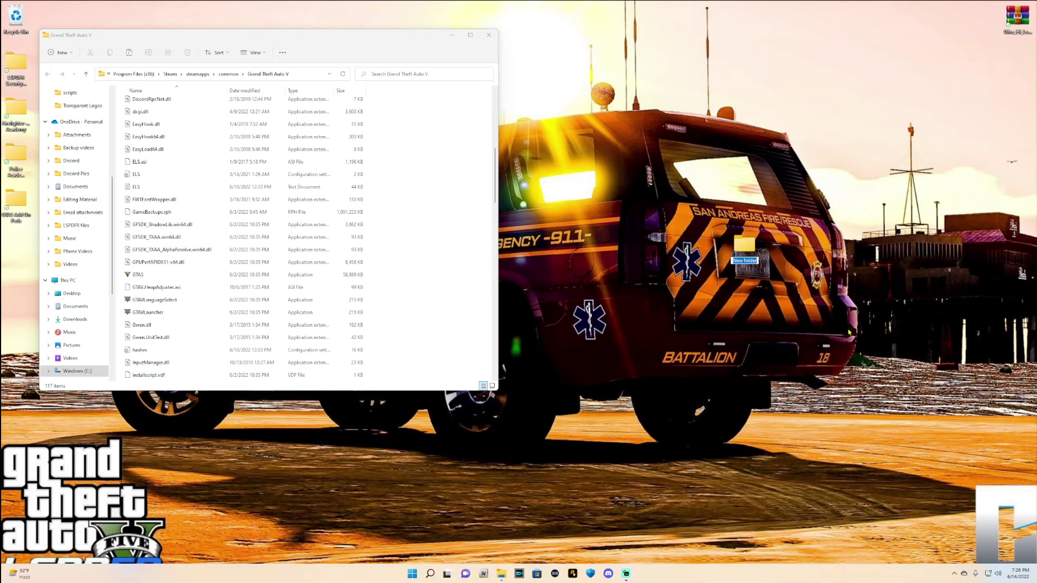
type("Backup Steam")
key("Return")
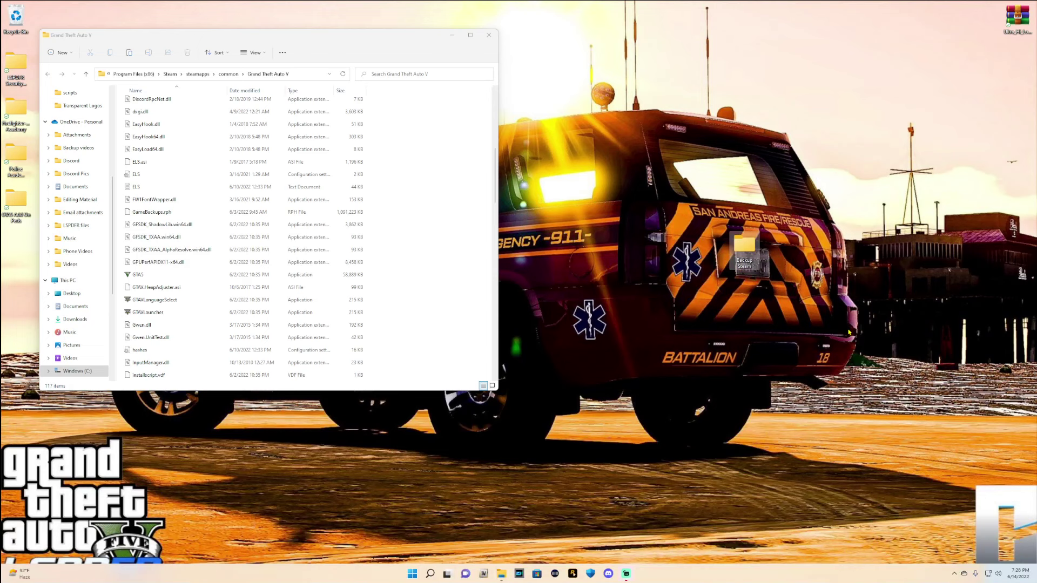
left_click_drag(750, 256, 955, 37)
Create a second desktop folder named "Backup Epics" and place it below the Backup Steam folder.
right_click(779, 251)
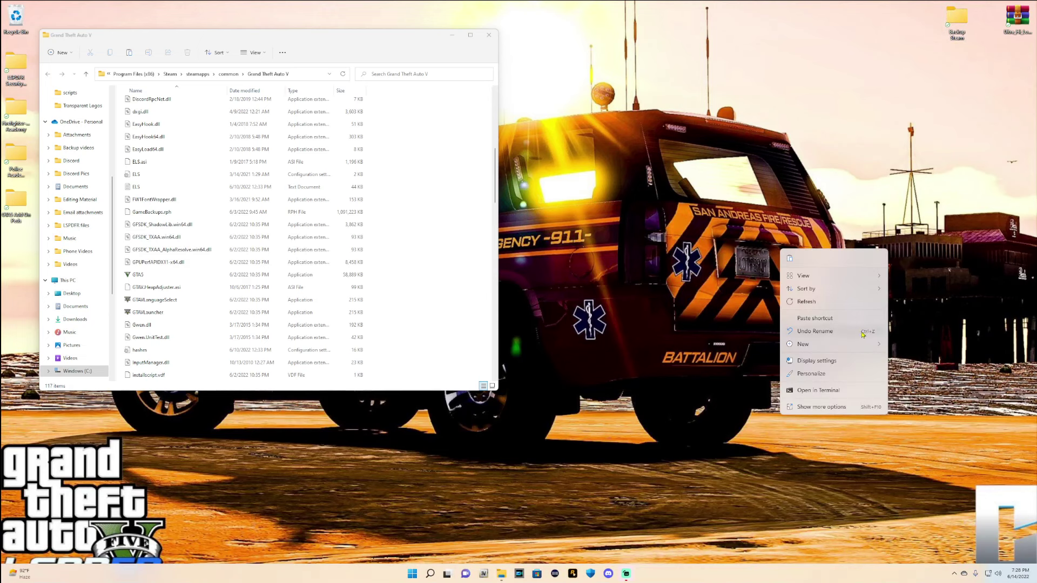
mouse_move(873, 345)
left_click(909, 345)
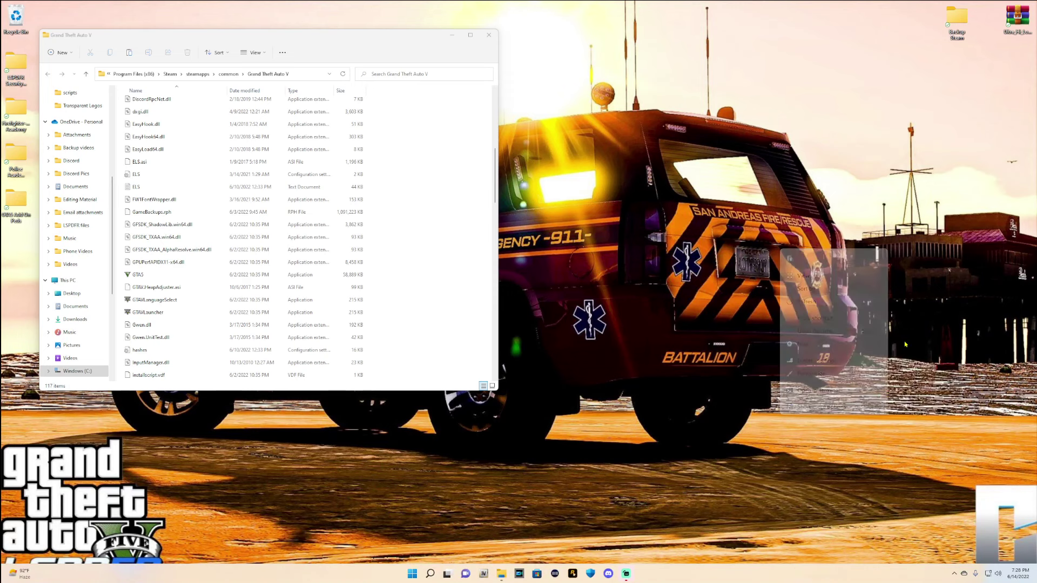
type("Bac")
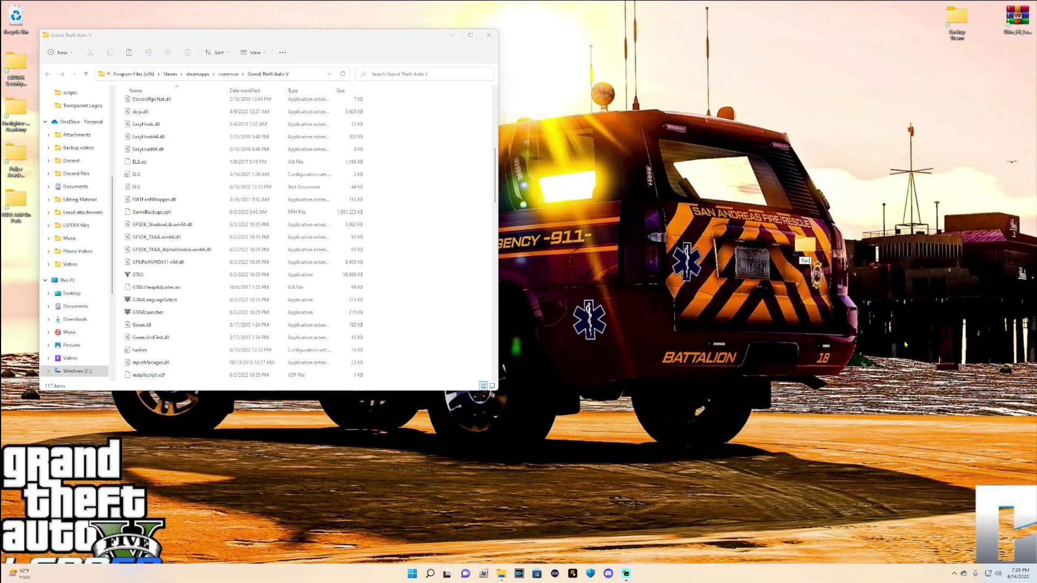
type("kup Epics")
key("Return")
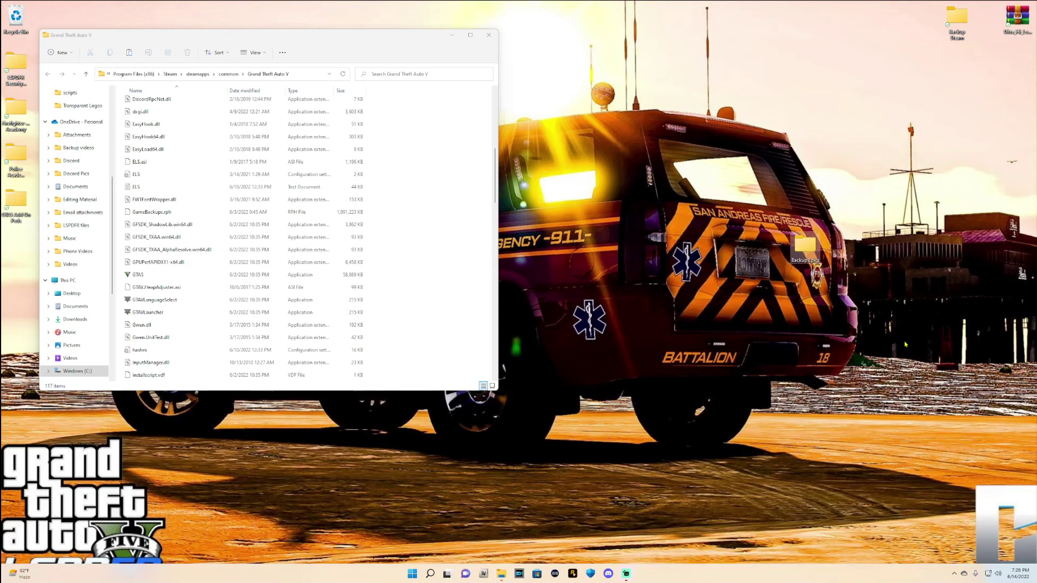
left_click_drag(805, 246, 956, 84)
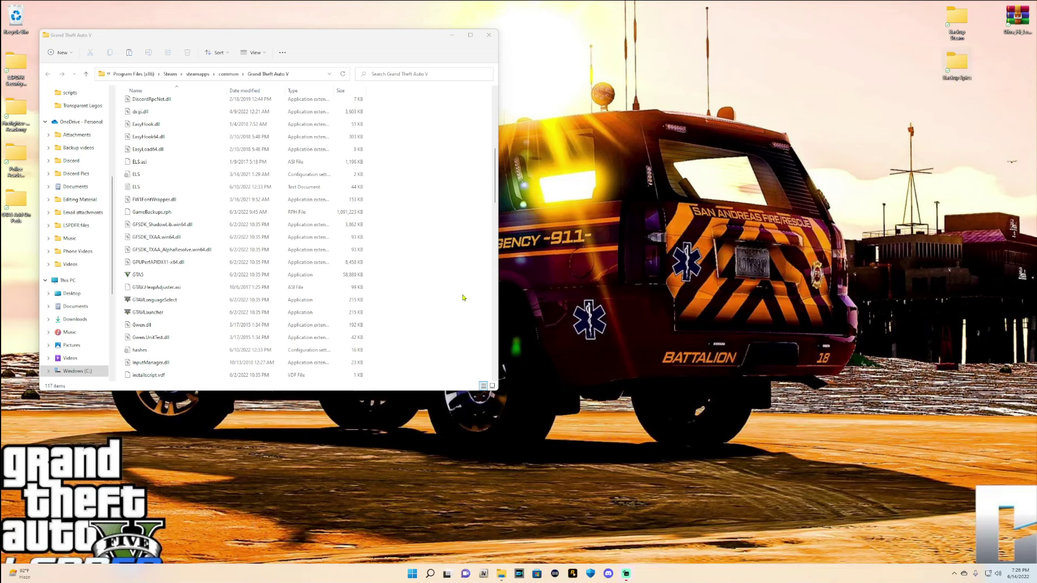
Copy the GTA5, GTAVLanguageSelect, GTAVLauncher and PlayGTAV applications from the Steam Grand Theft Auto V folder.
left_click(342, 74)
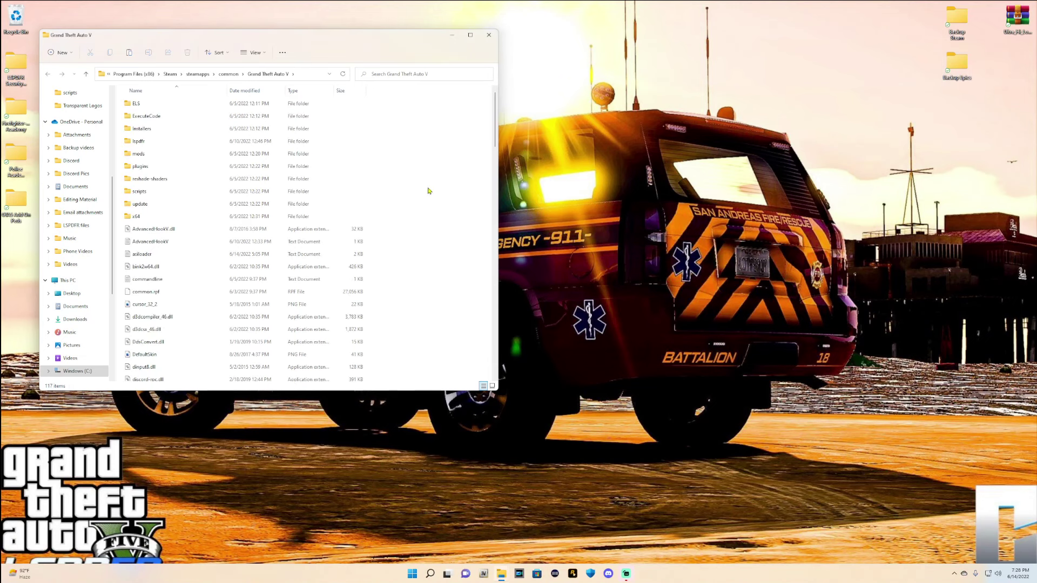
scroll(430, 195, "down", 3)
scroll(430, 194, "down", 8)
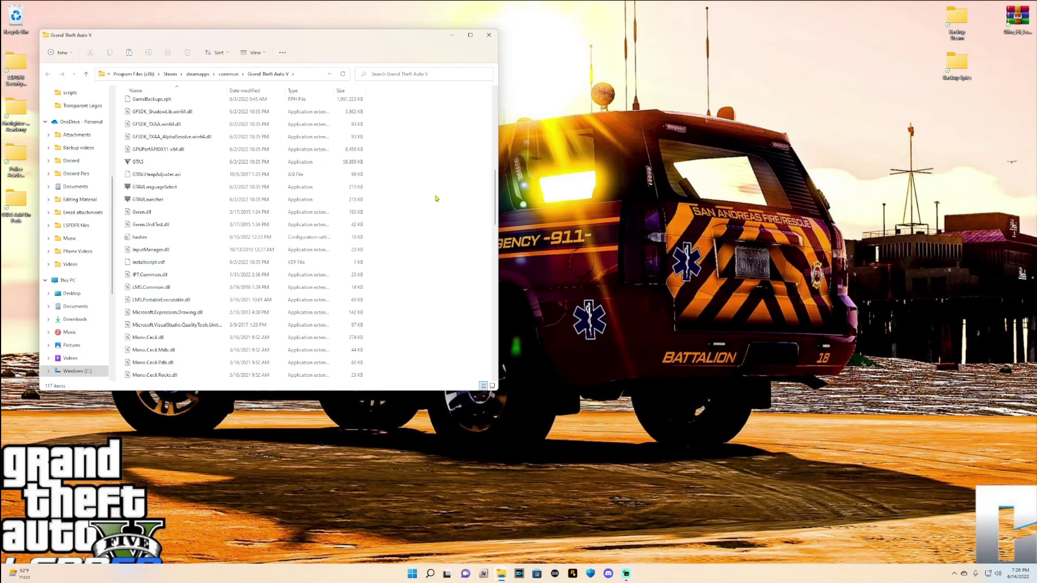
left_click(150, 164)
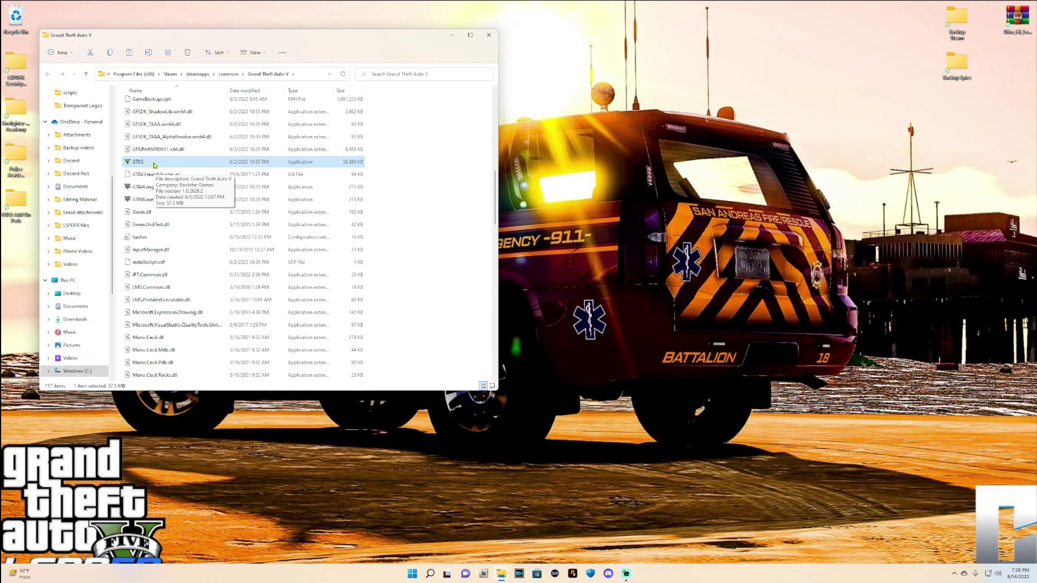
left_click(425, 184)
left_click(149, 164)
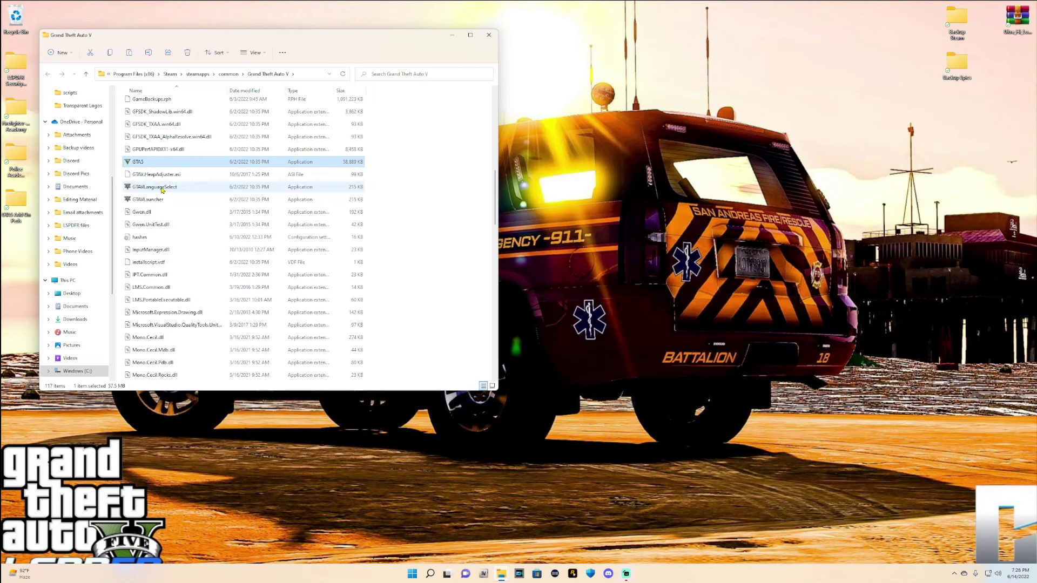
left_click(162, 187, "ctrl")
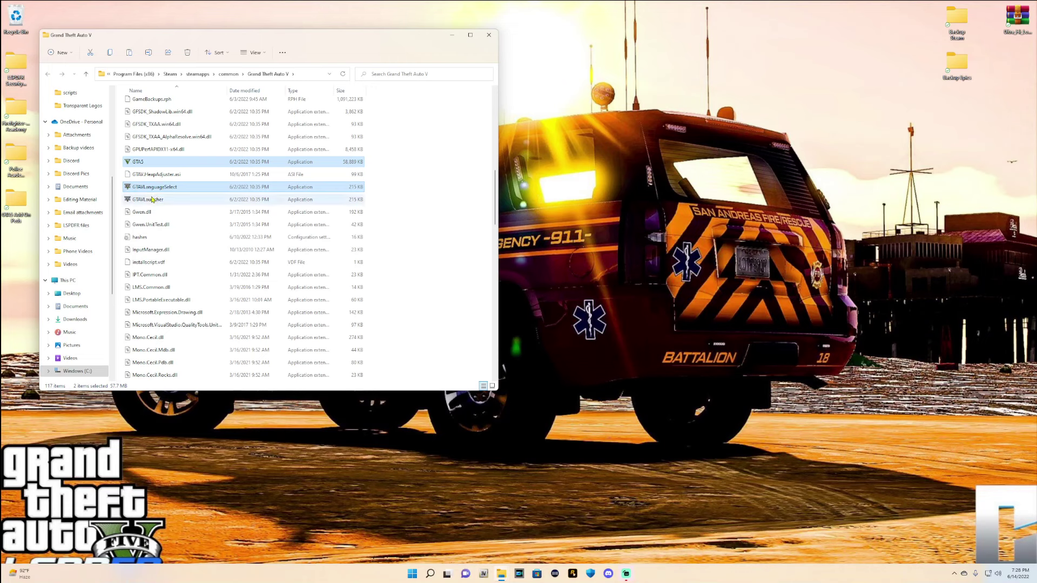
left_click(152, 200, "ctrl")
scroll(436, 234, "down", 6)
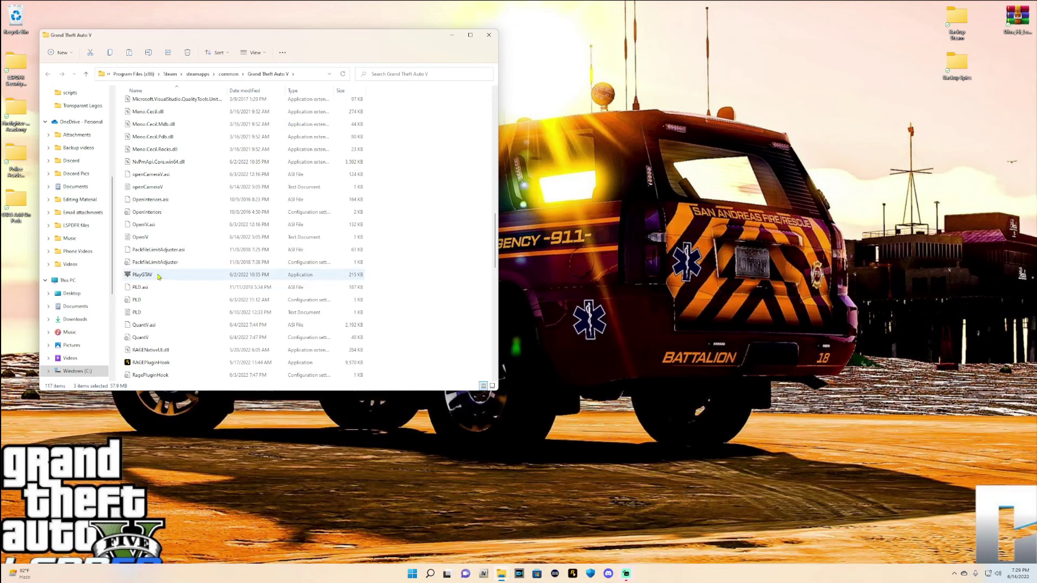
left_click(159, 276)
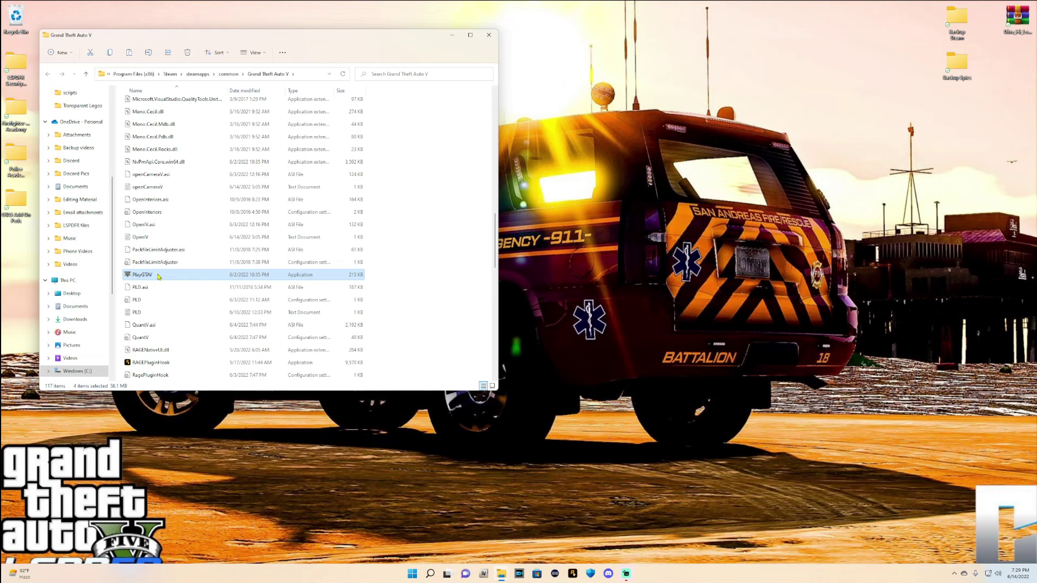
right_click(159, 277)
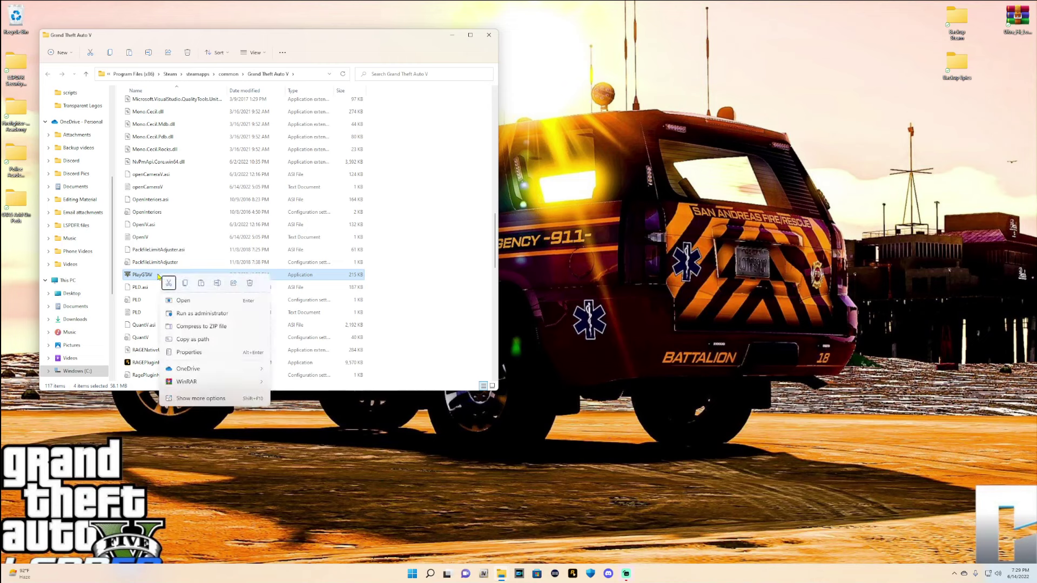
left_click(185, 284)
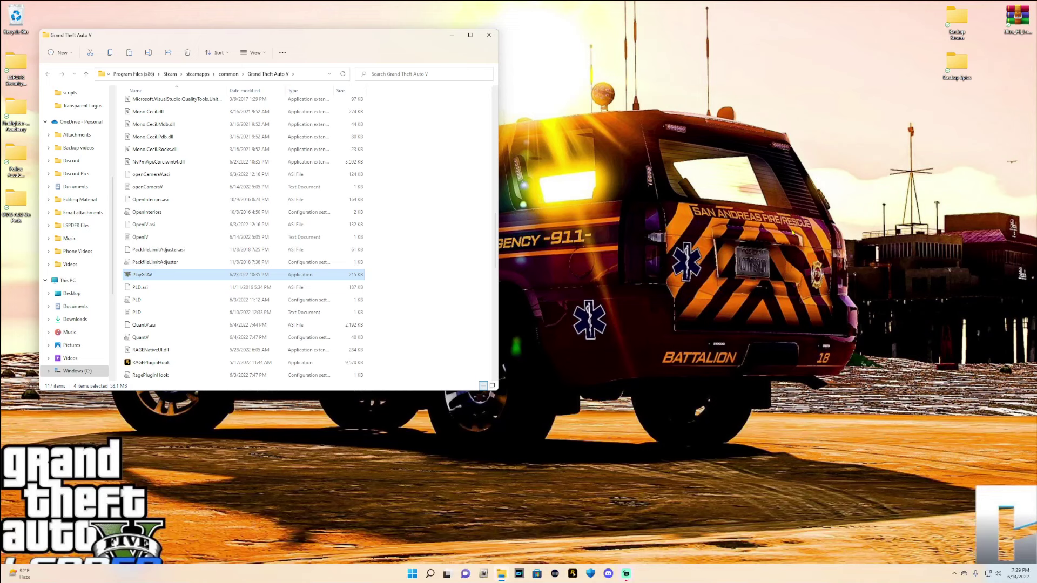
Paste the copied Steam game applications into the Backup Steam desktop folder and close both folder windows.
double_click(954, 28)
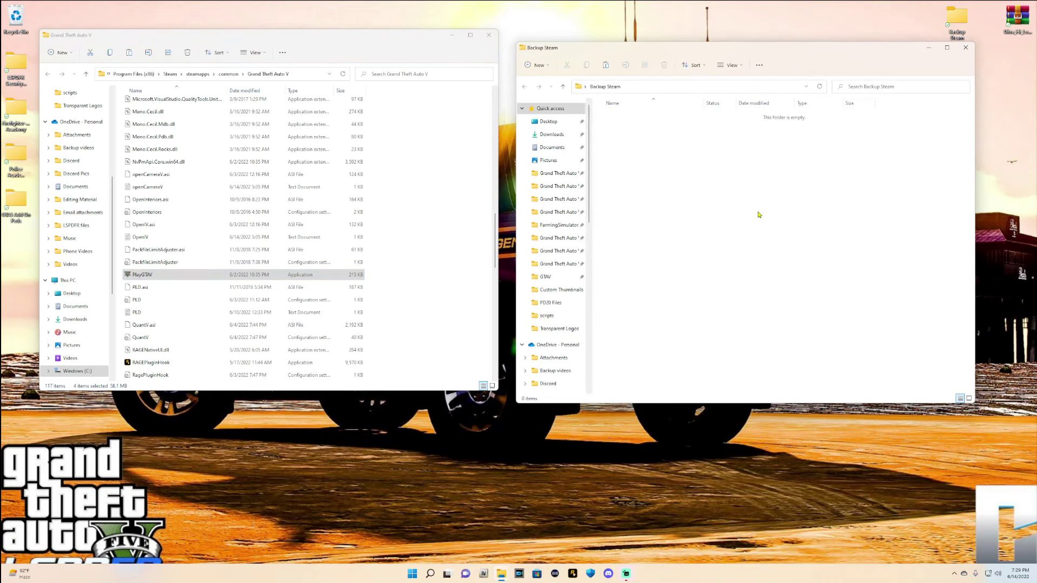
right_click(758, 215)
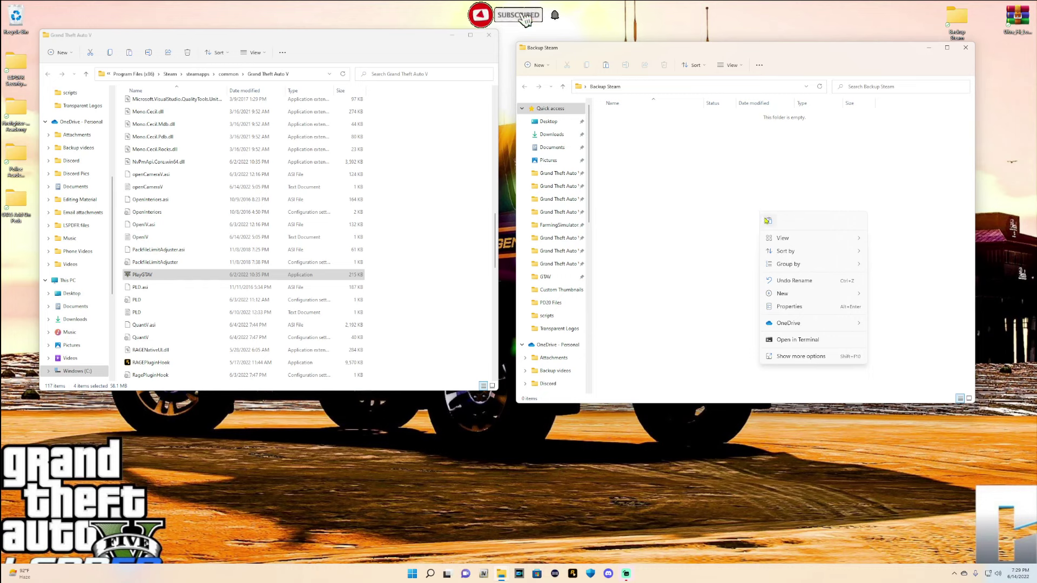
left_click(767, 220)
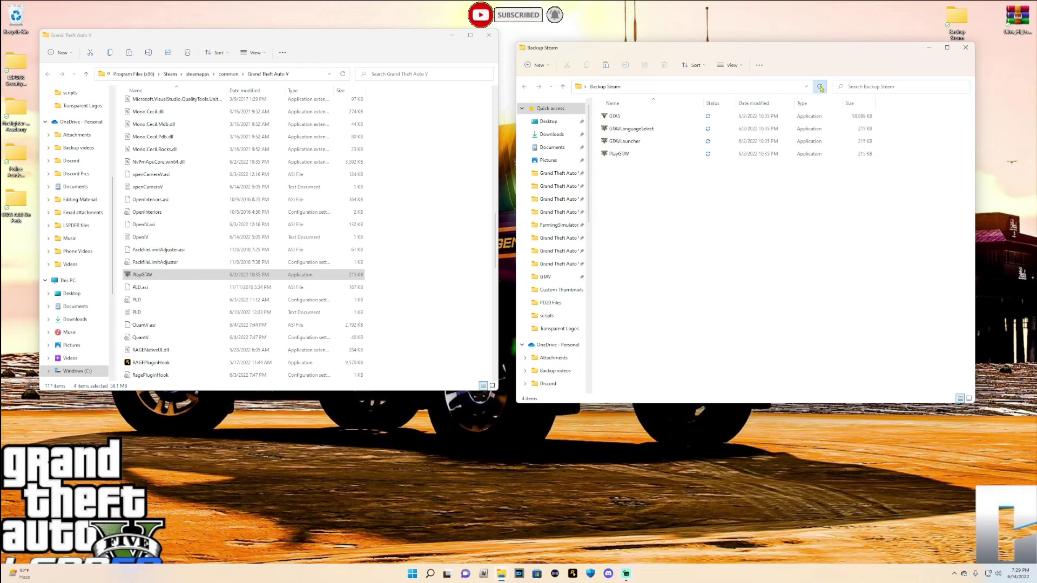
left_click_drag(844, 249, 723, 201)
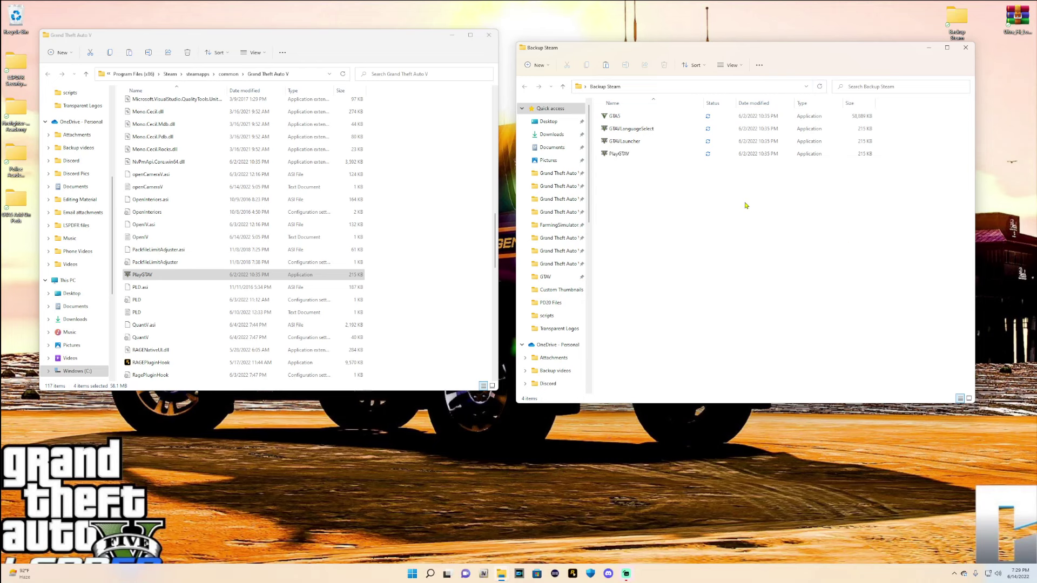
left_click(965, 48)
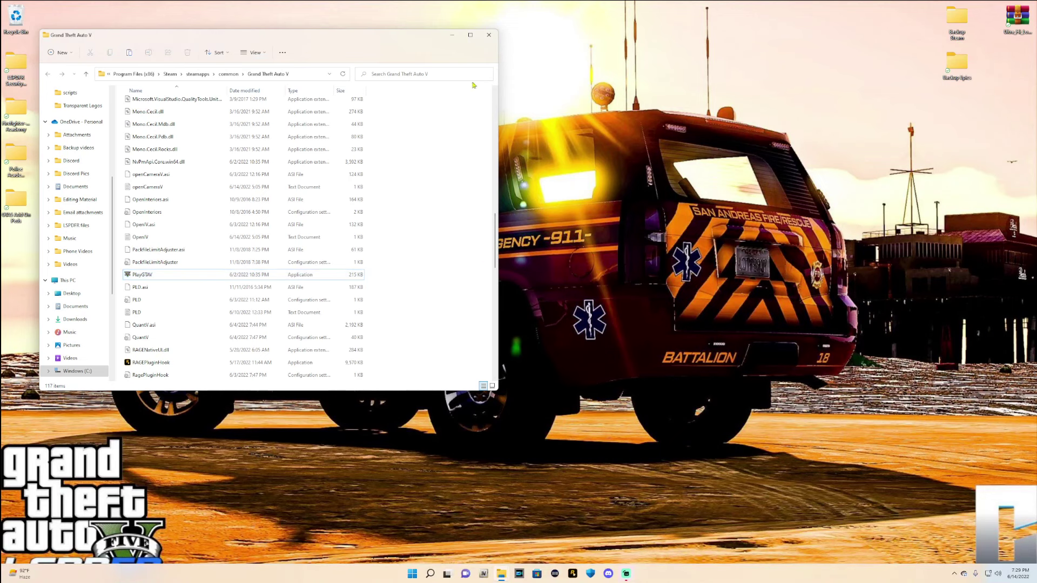
left_click(489, 34)
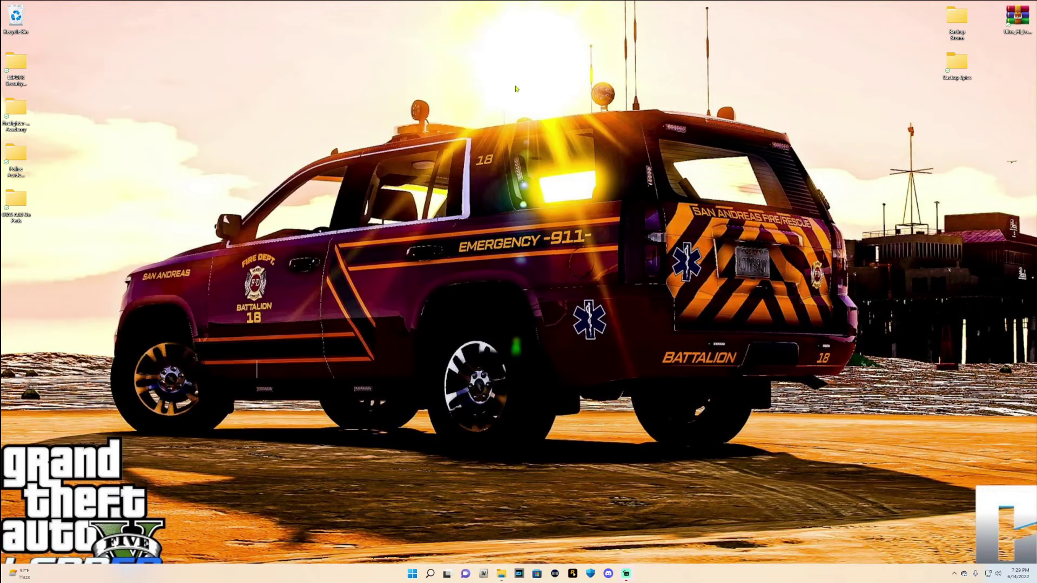
Copy the GTA5 and PlayGTAV applications from the Epic Games GTAV folder.
left_click(501, 571)
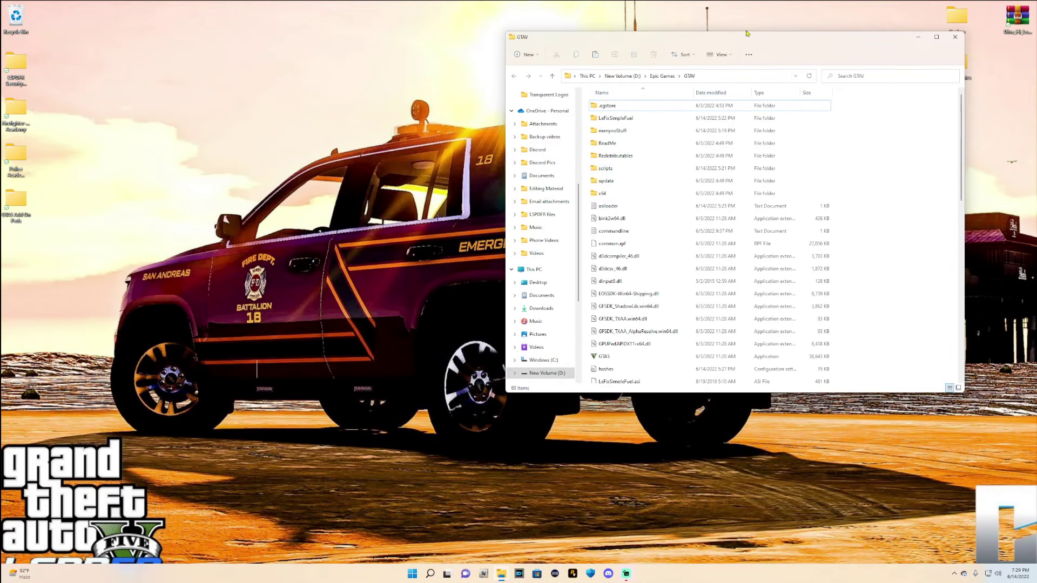
left_click_drag(759, 41, 342, 47)
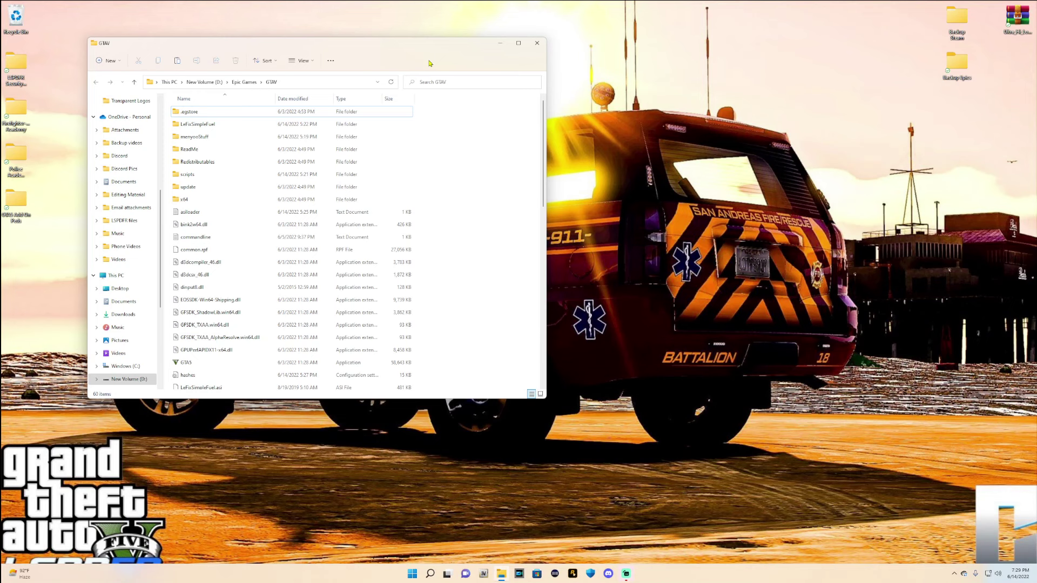
scroll(489, 201, "down", 2)
scroll(491, 213, "down", 1)
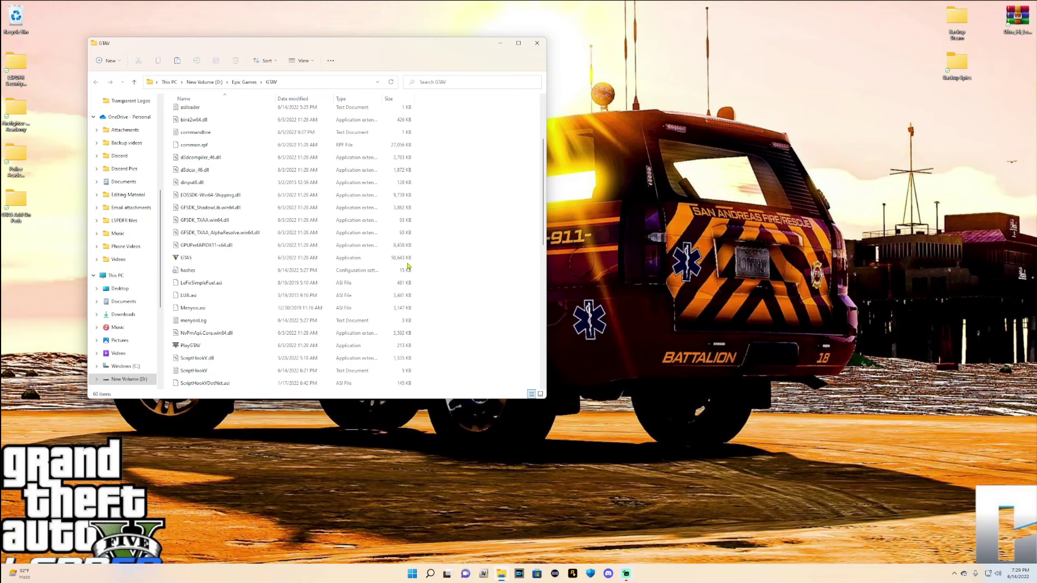
scroll(410, 260, "down", 1)
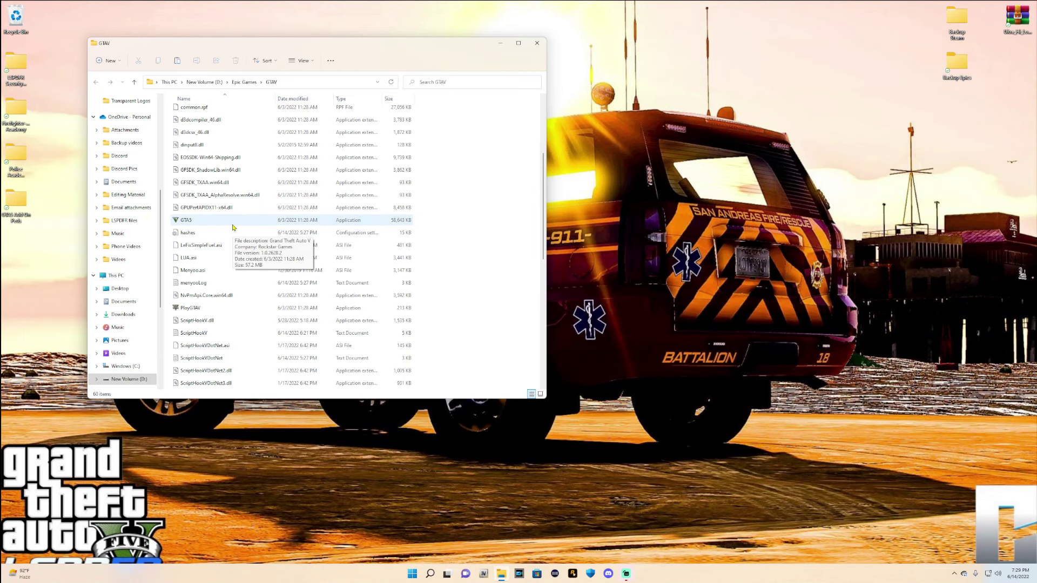
left_click(212, 222)
left_click(215, 222)
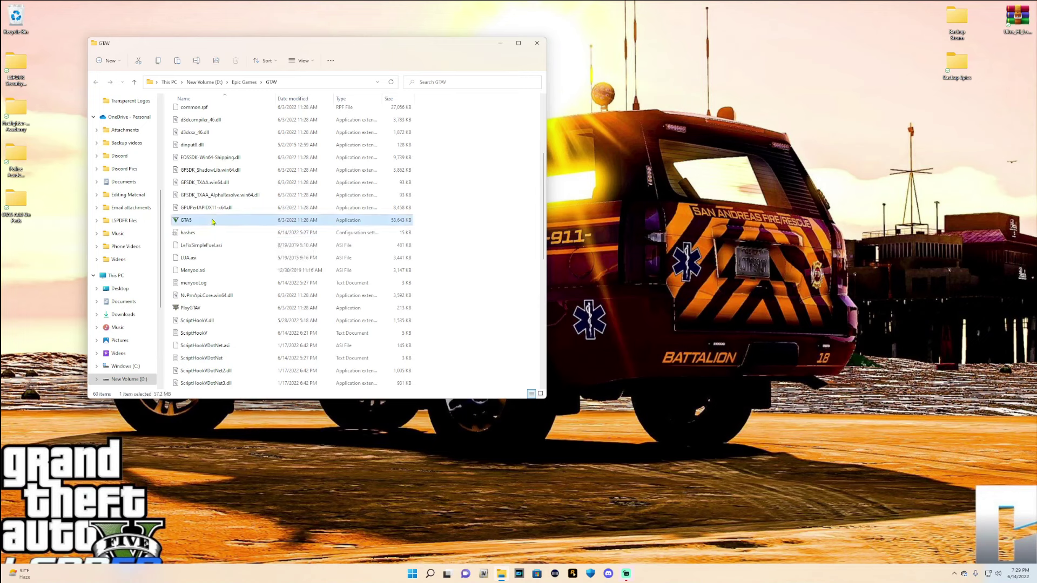
left_click(208, 308, "ctrl")
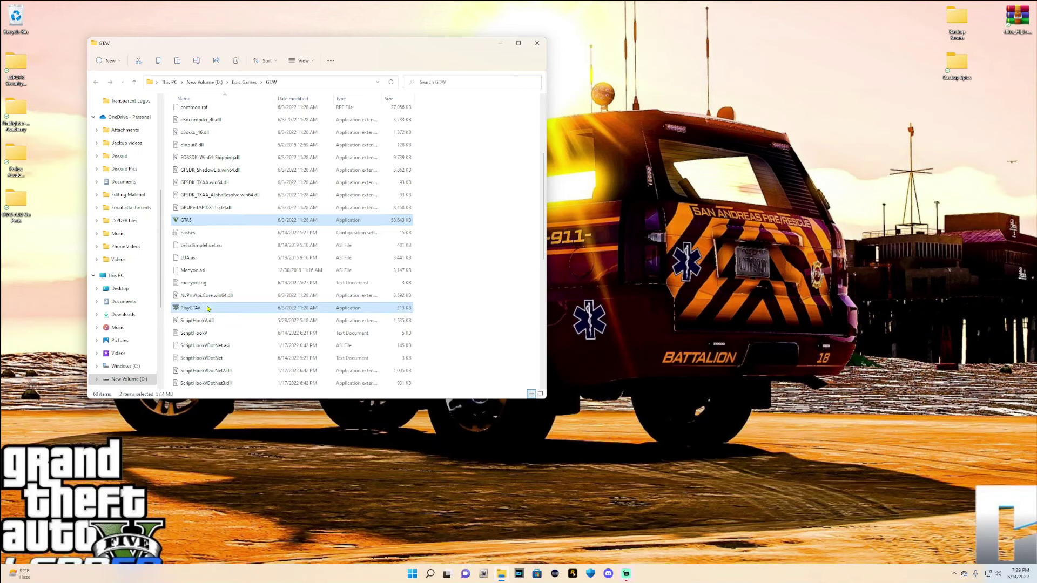
scroll(474, 279, "down", 10)
scroll(474, 279, "up", 8)
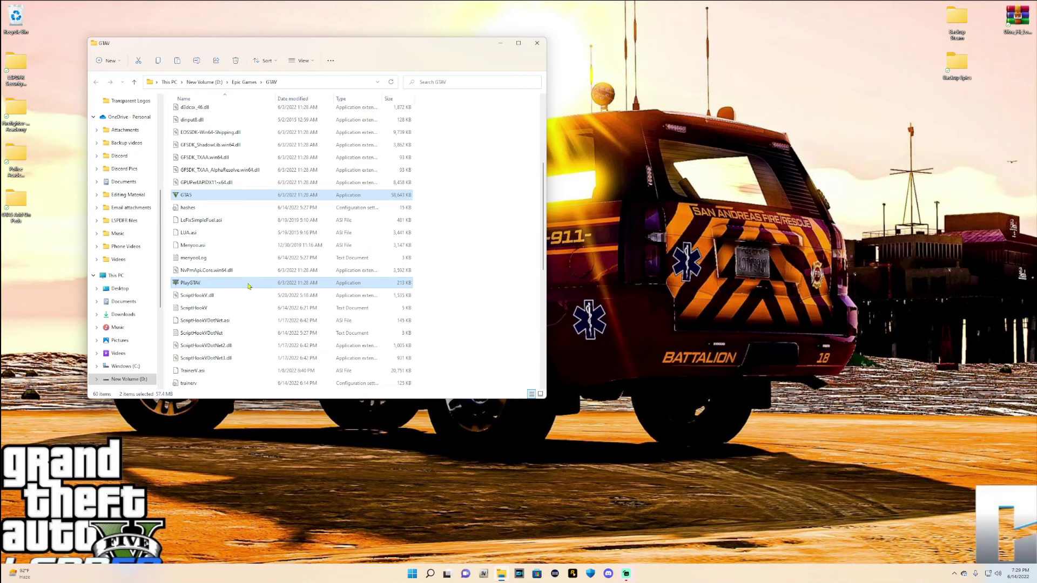
right_click(247, 286)
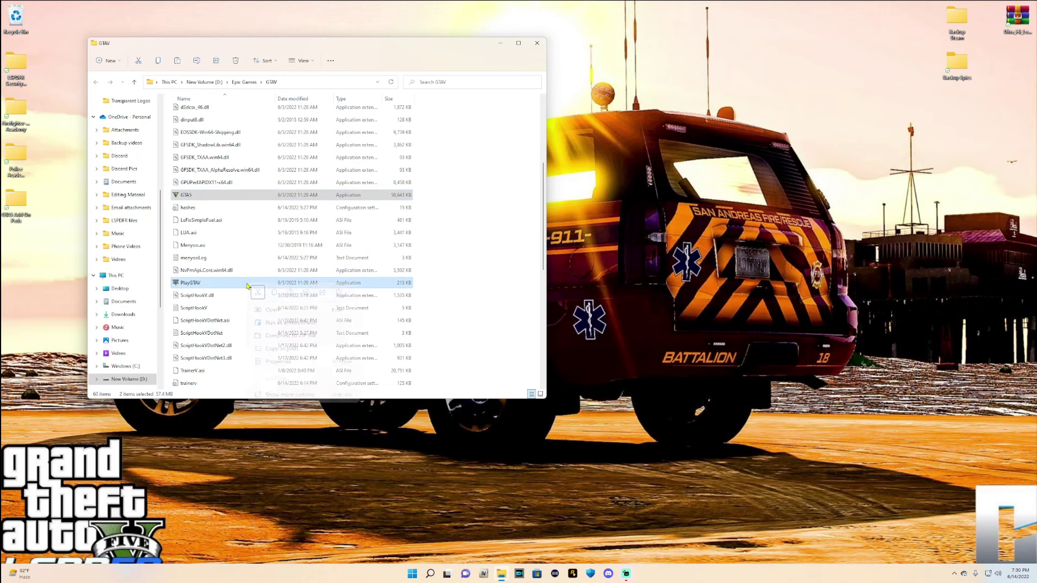
left_click(274, 292)
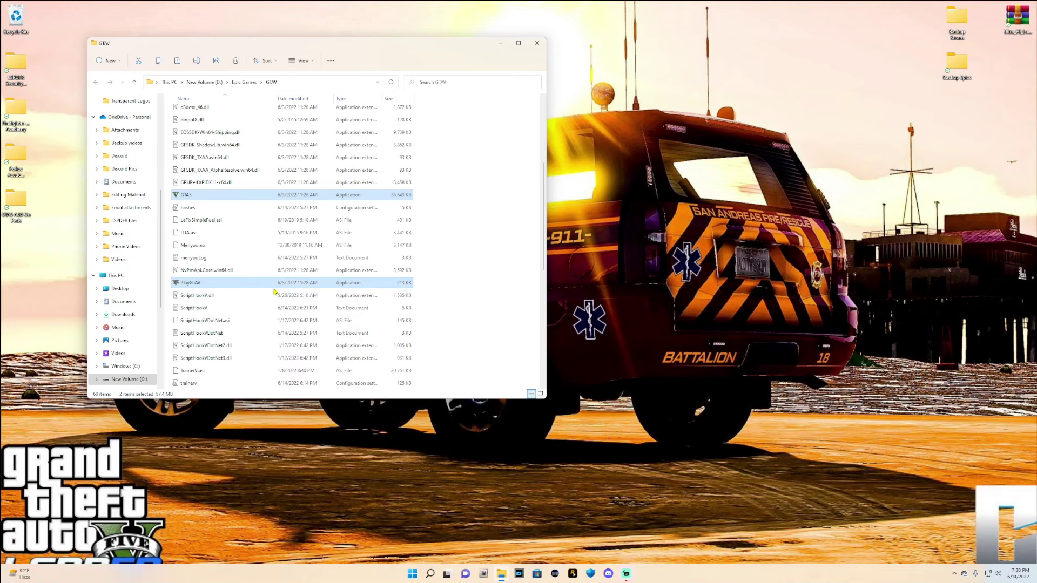
left_click(430, 271)
Paste the copied Epic Games applications into the Backup Epics desktop folder and close that folder.
left_click(946, 76)
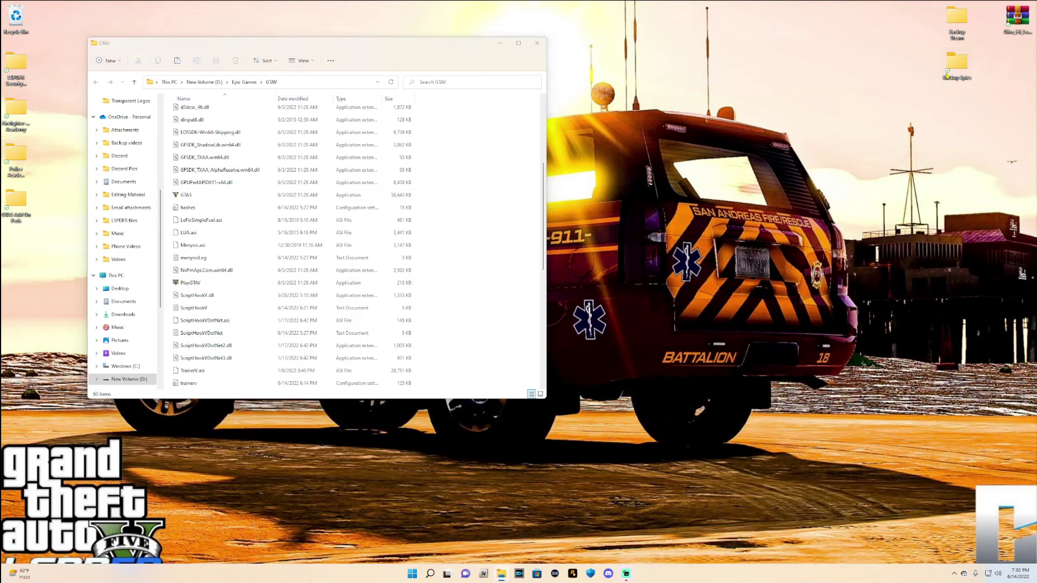
double_click(946, 76)
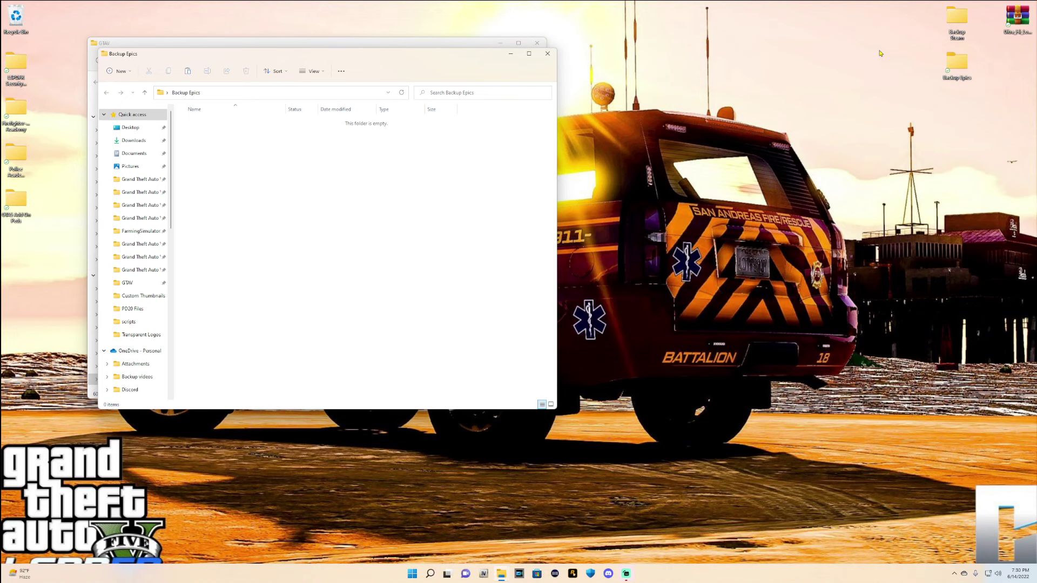
left_click_drag(412, 56, 857, 41)
right_click(791, 185)
left_click(805, 192)
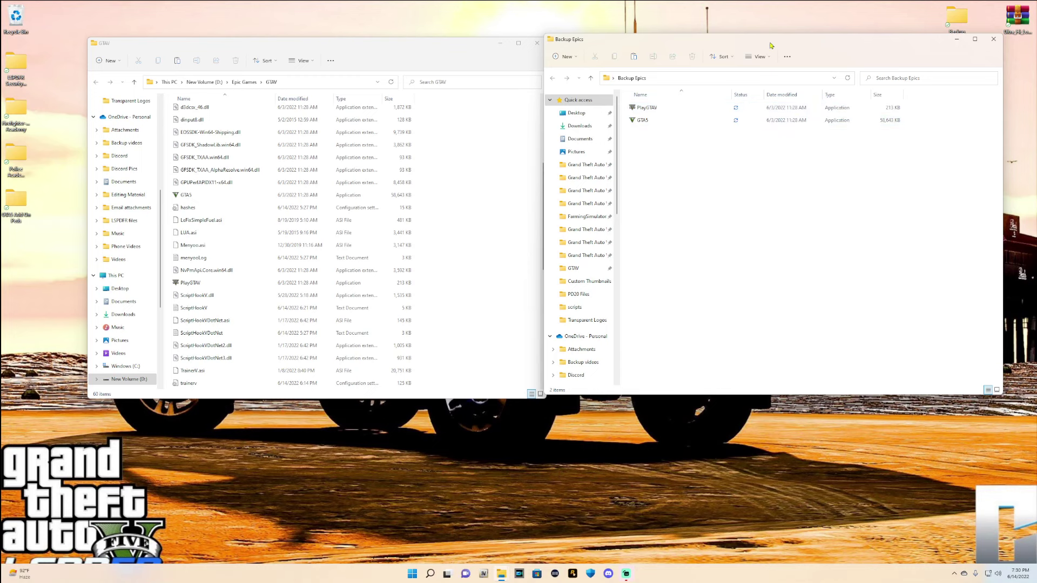
left_click_drag(767, 39, 800, 41)
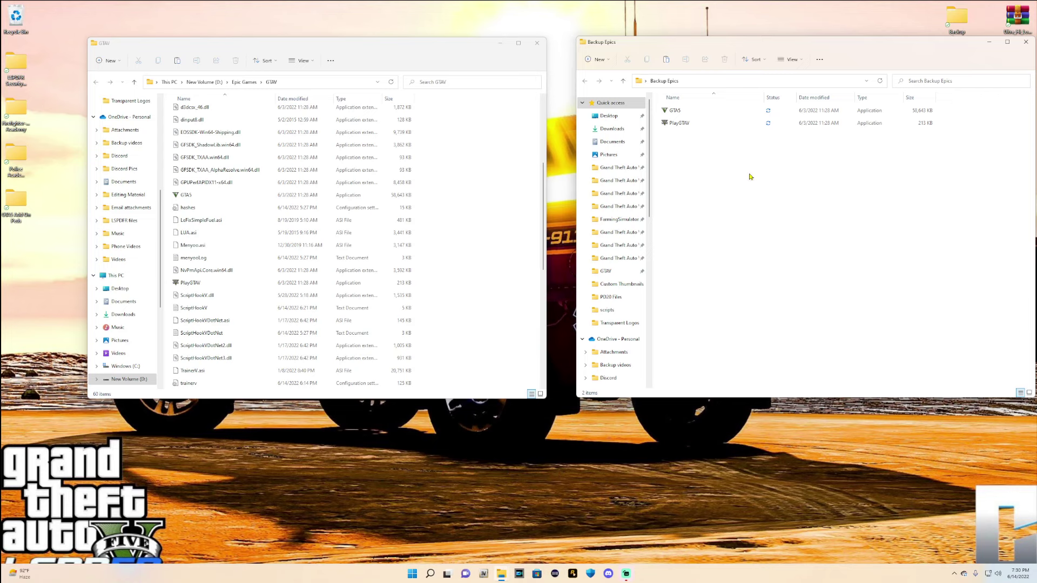
left_click(1025, 42)
Review the files in the Backup Steam folder beside the Steam Grand Theft Auto V folder, then close the backup folder.
left_click(949, 26)
double_click(948, 27)
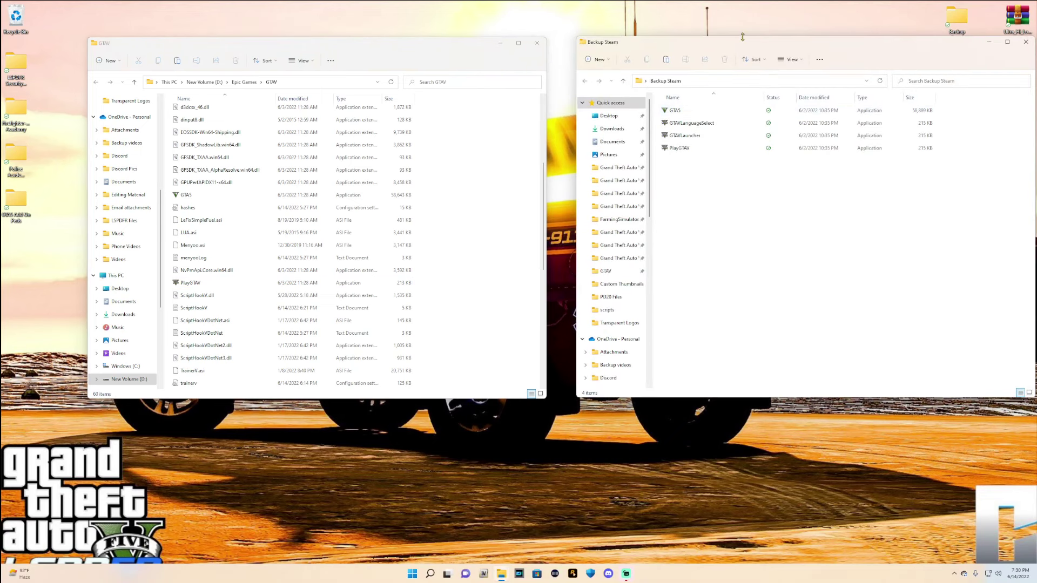
left_click_drag(831, 244, 700, 108)
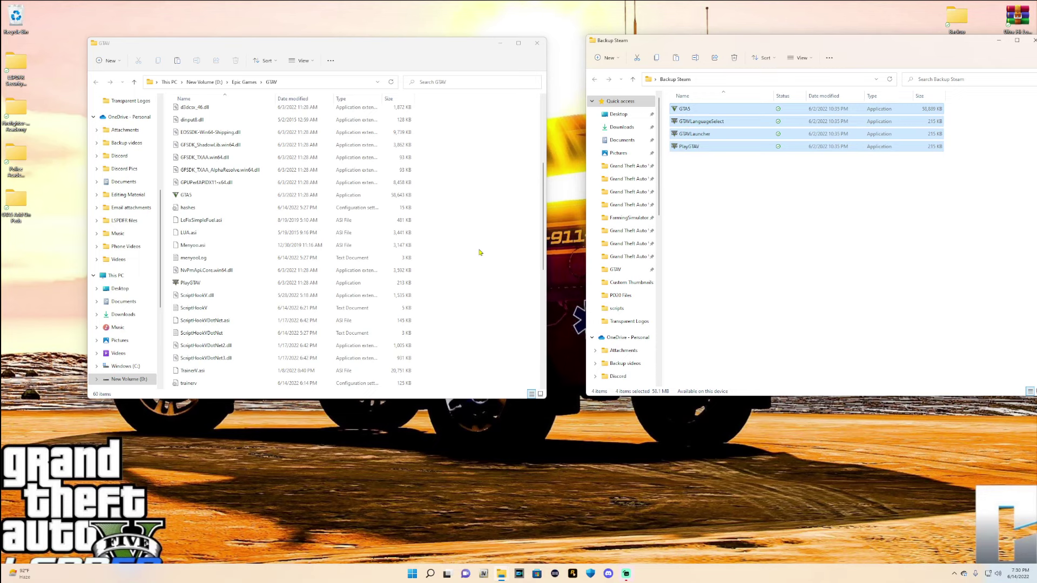
right_click(499, 579)
left_click(484, 463)
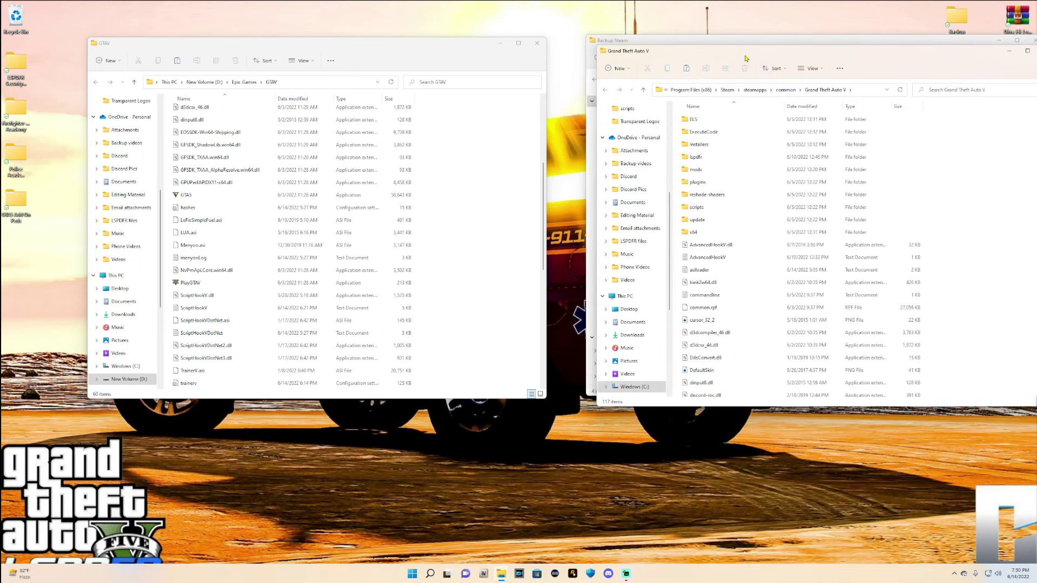
left_click_drag(745, 58, 253, 41)
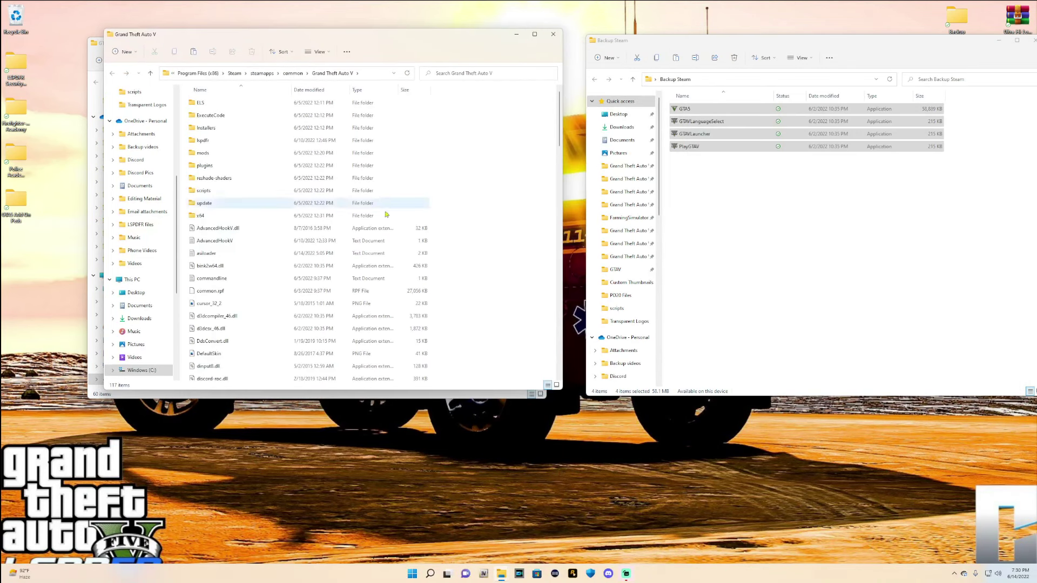
left_click(731, 268)
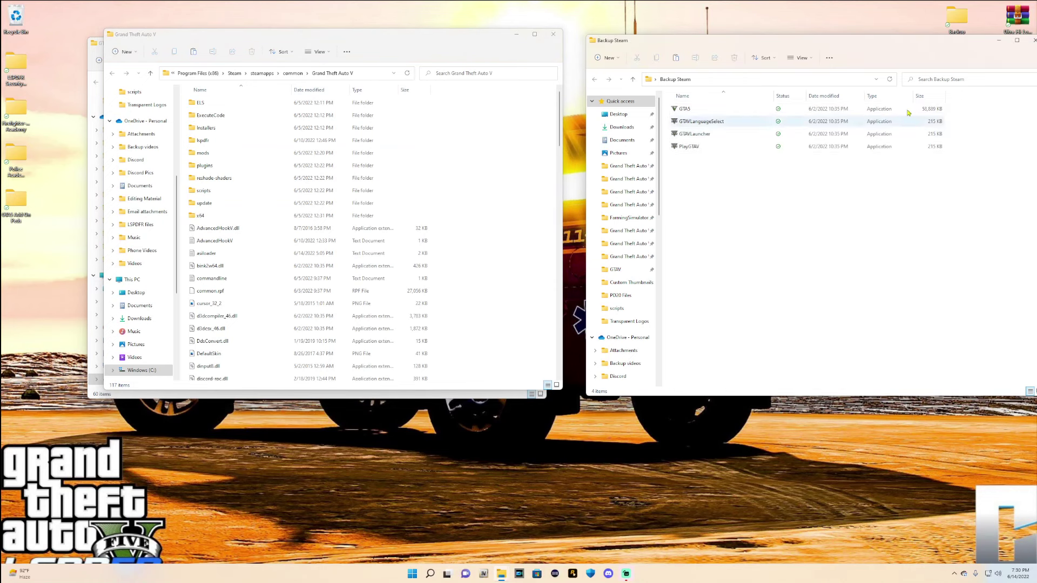
left_click(1033, 40)
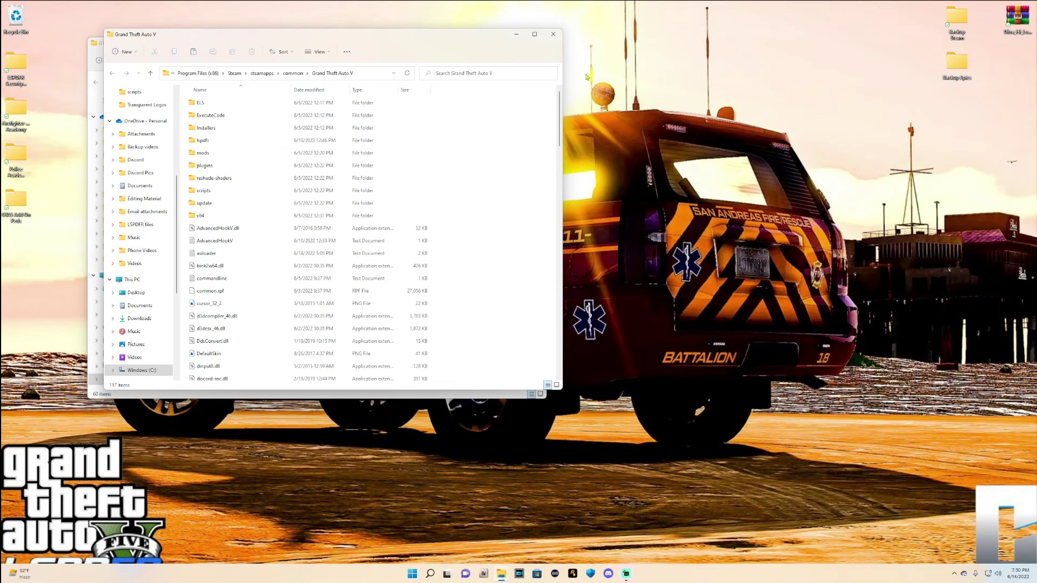
Close the remaining game folder windows and move both backup folders below the archive file on the desktop.
left_click(553, 34)
left_click(536, 43)
left_click_drag(877, 20, 963, 138)
left_click_drag(944, 33, 987, 87)
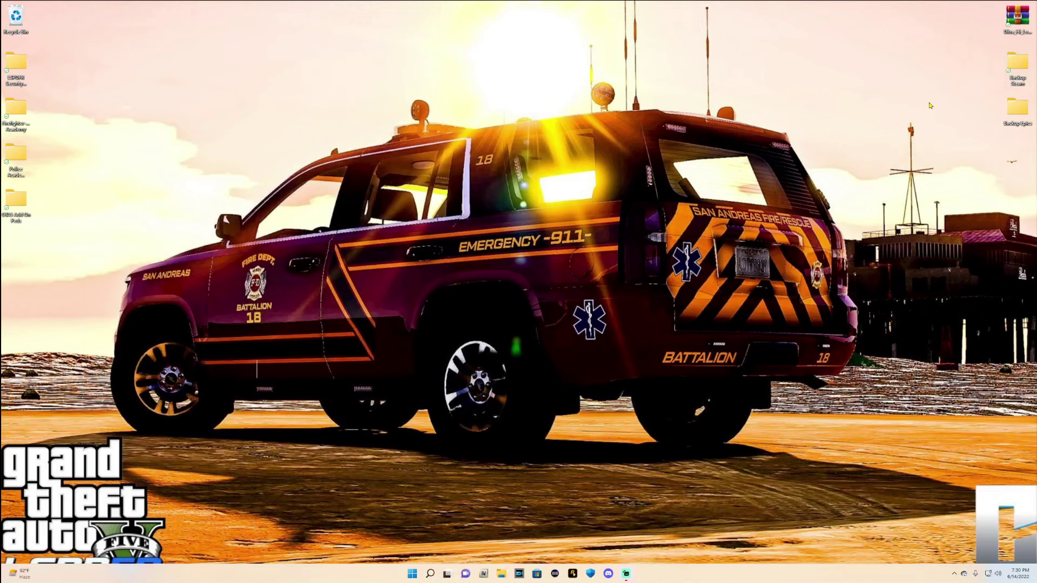